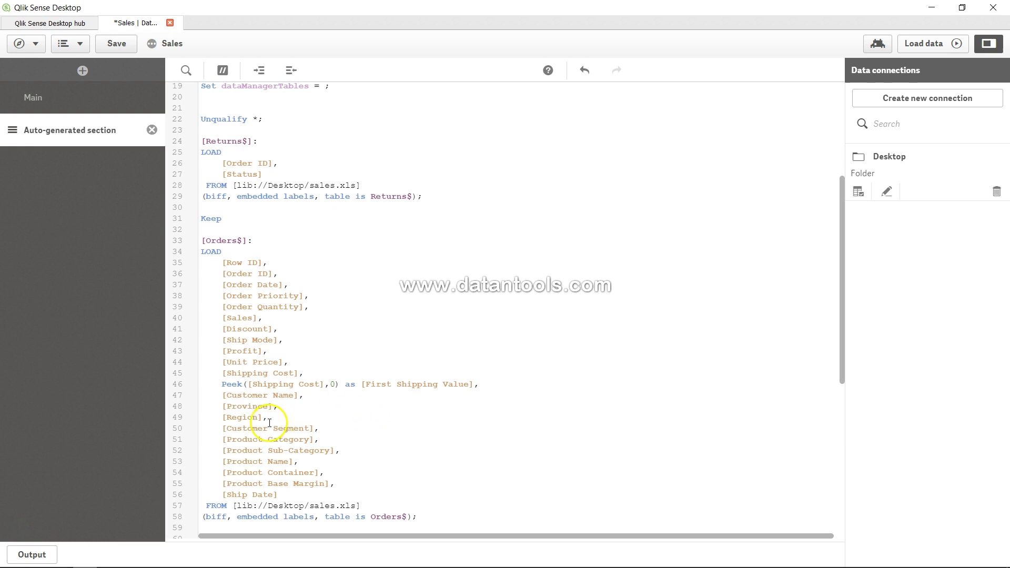
Walk through the Peek line's Shipping Cost field, 0 row argument and First Shipping Value alias.
{"action": "left_click_drag", "start_coordinate": [225, 387], "coordinate": [243, 387]}
{"action": "left_click_drag", "start_coordinate": [264, 384], "coordinate": [304, 385]}
{"action": "left_click", "coordinate": [329, 385]}
{"action": "double_click", "coordinate": [332, 385]}
{"action": "left_click", "coordinate": [360, 385]}
{"action": "left_click_drag", "start_coordinate": [360, 385], "coordinate": [478, 385]}
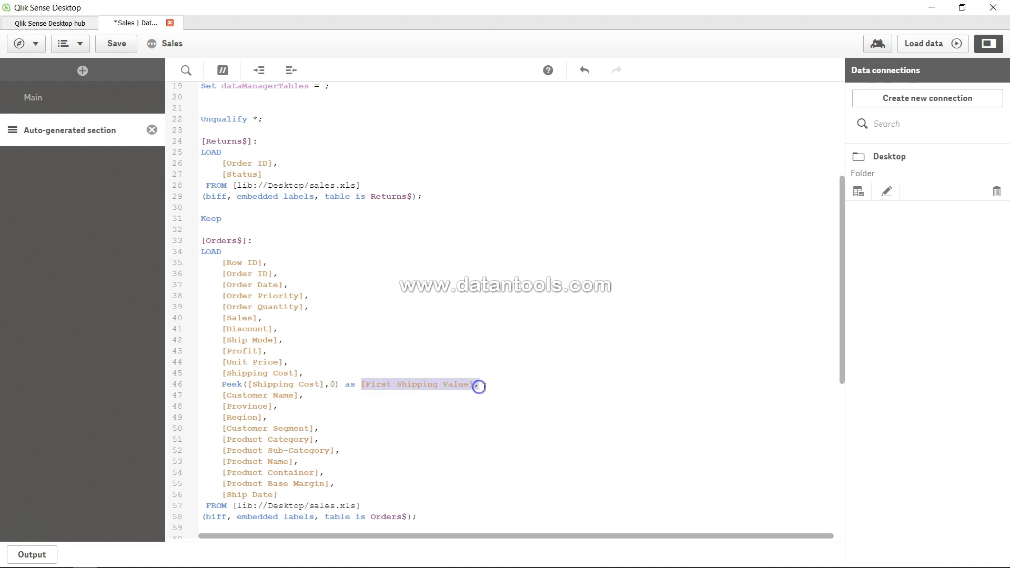
{"action": "left_click", "coordinate": [332, 383]}
{"action": "left_click", "coordinate": [489, 382]}
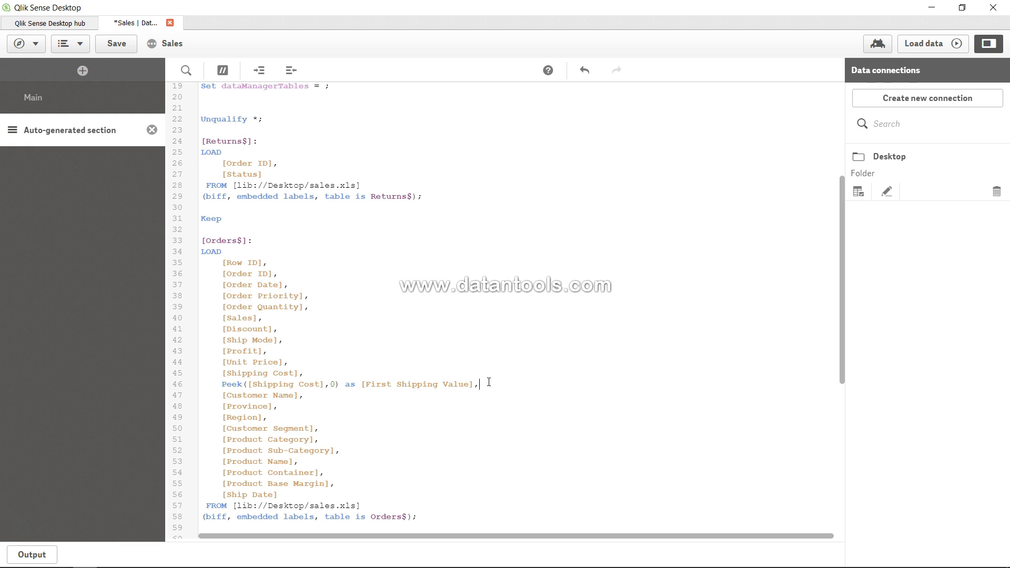
Add a new line after Peek calling Previous([Shipping Cost]) via autocomplete.
{"action": "key", "text": "Return"}
{"action": "type", "text": "Previ"}
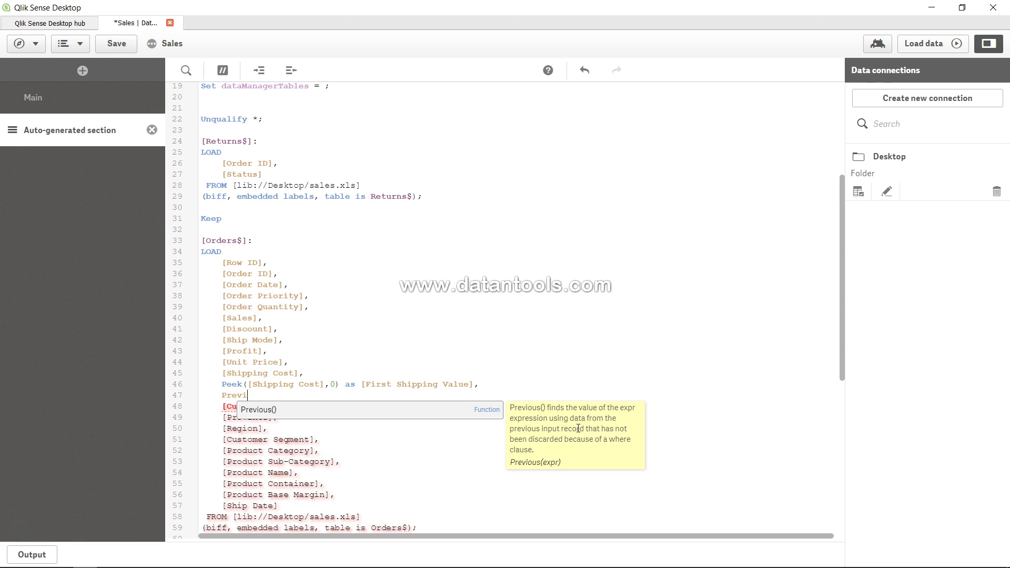
{"action": "key", "text": "Return"}
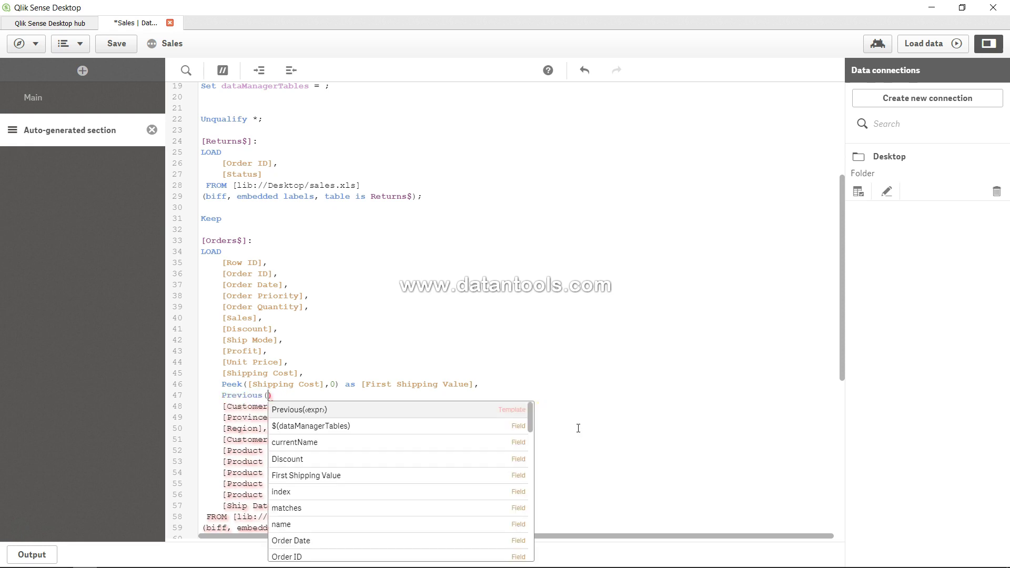
{"action": "type", "text": "S"}
{"action": "key", "text": "BackSpace"}
{"action": "type", "text": "[Sh"}
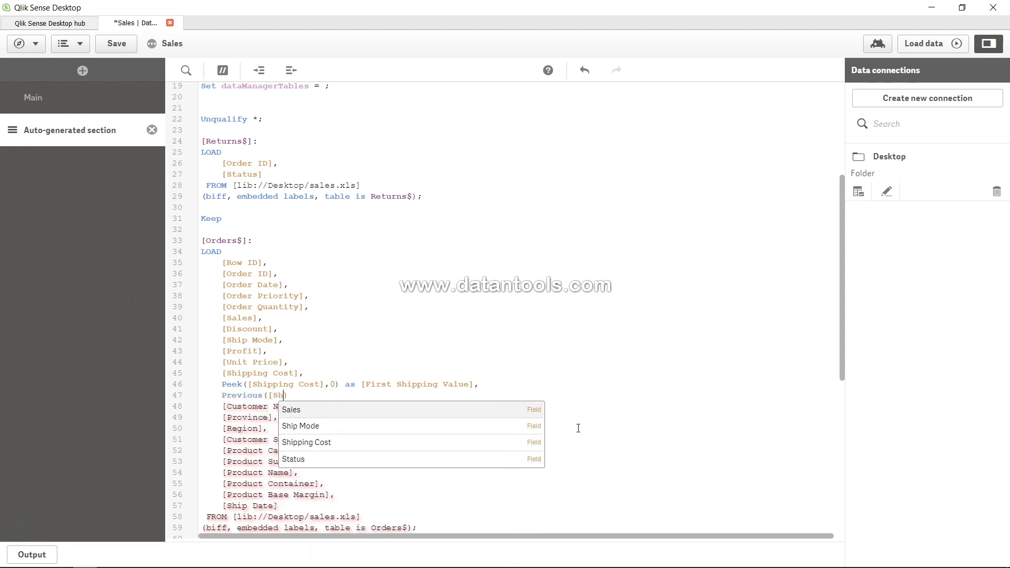
{"action": "type", "text": "ippin"}
{"action": "key", "text": "Return"}
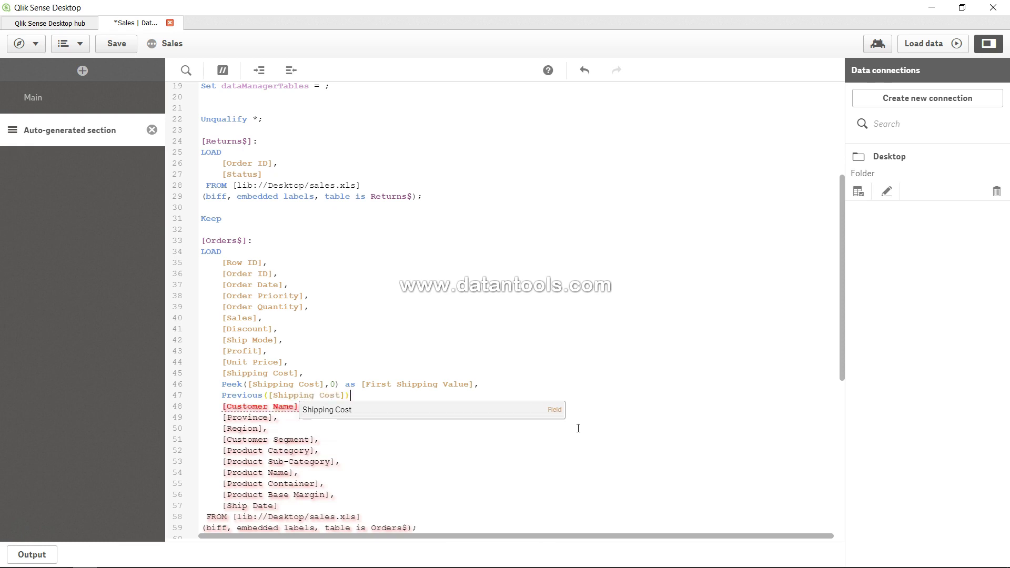
Alias the new expression as Previous_Shipping_Cost and point out the function and its argument.
{"action": "type", "text": "as Previou"}
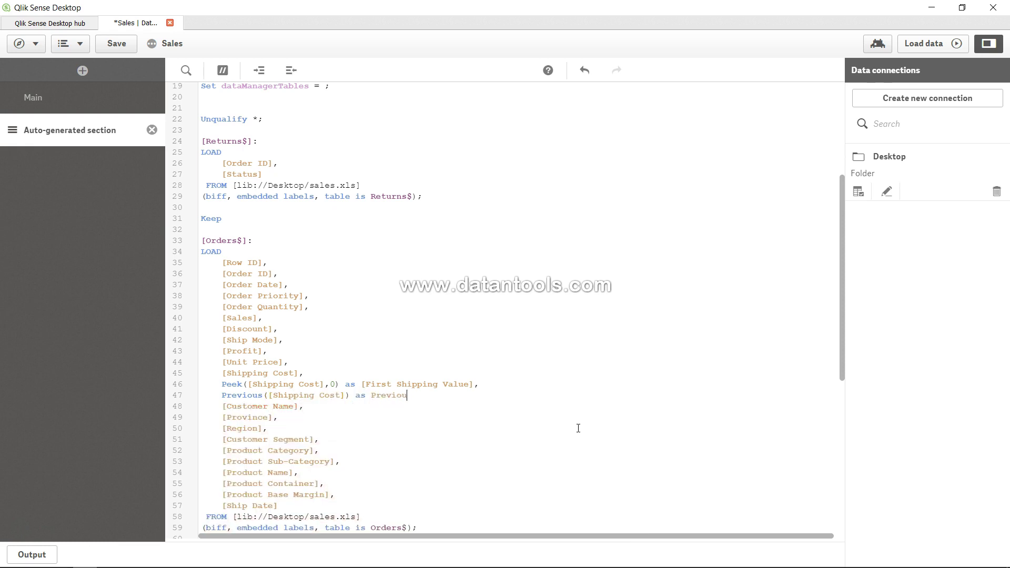
{"action": "type", "text": "s_Shipping"}
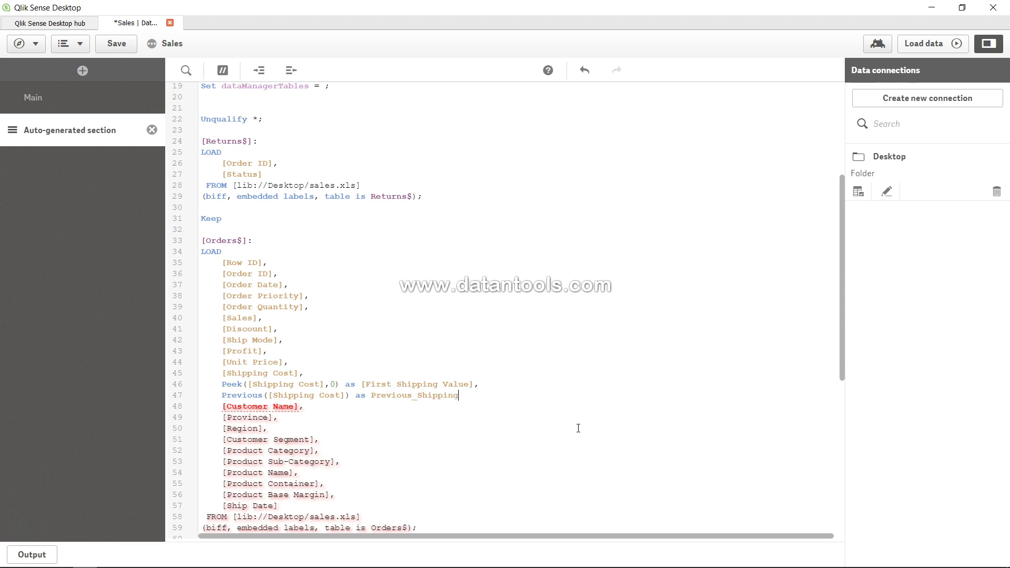
{"action": "key", "text": "BackSpace"}
{"action": "type", "text": "g_cost"}
{"action": "key", "text": "BackSpace"}
{"action": "type", "text": "C"}
{"action": "key", "text": "End"}
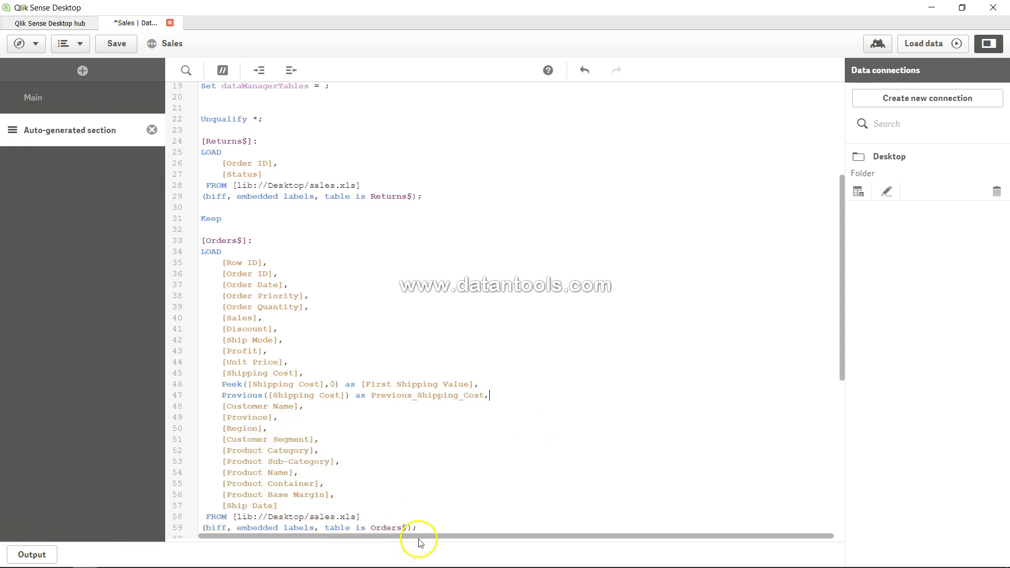
{"action": "left_click", "coordinate": [254, 395]}
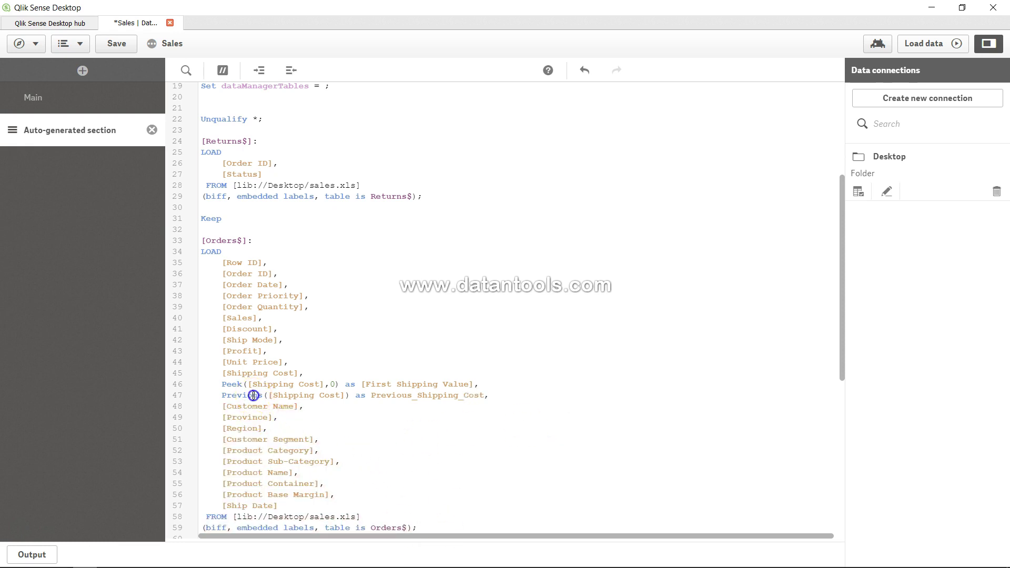
{"action": "left_click", "coordinate": [285, 395]}
{"action": "left_click", "coordinate": [247, 372]}
Wrap the call so the line reads Previous(Previous([Shipping Cost])) as Previous_Shipping_Cost.
{"action": "left_click", "coordinate": [221, 395]}
{"action": "type", "text": "Previous("}
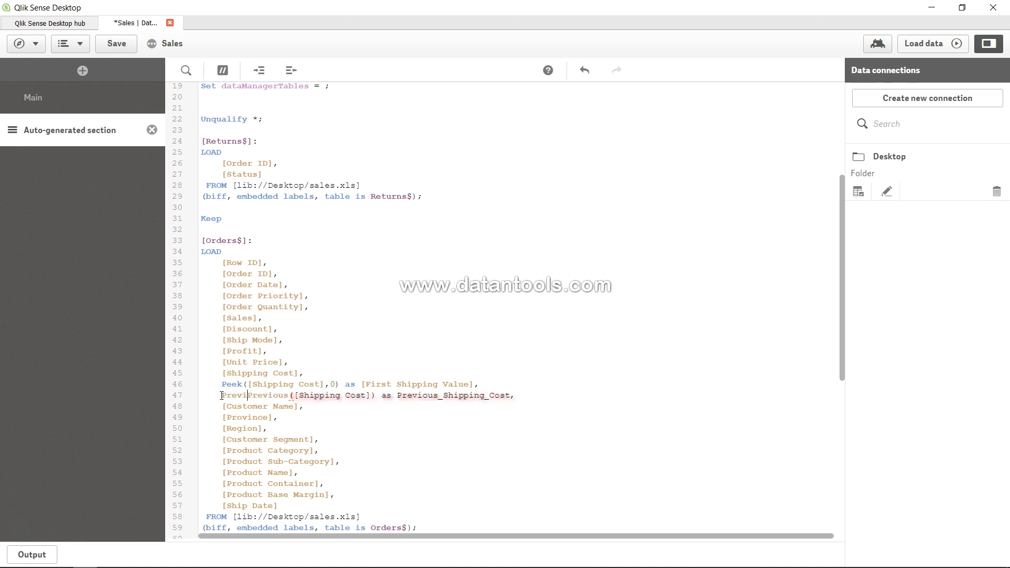
{"action": "key", "text": "Right"}
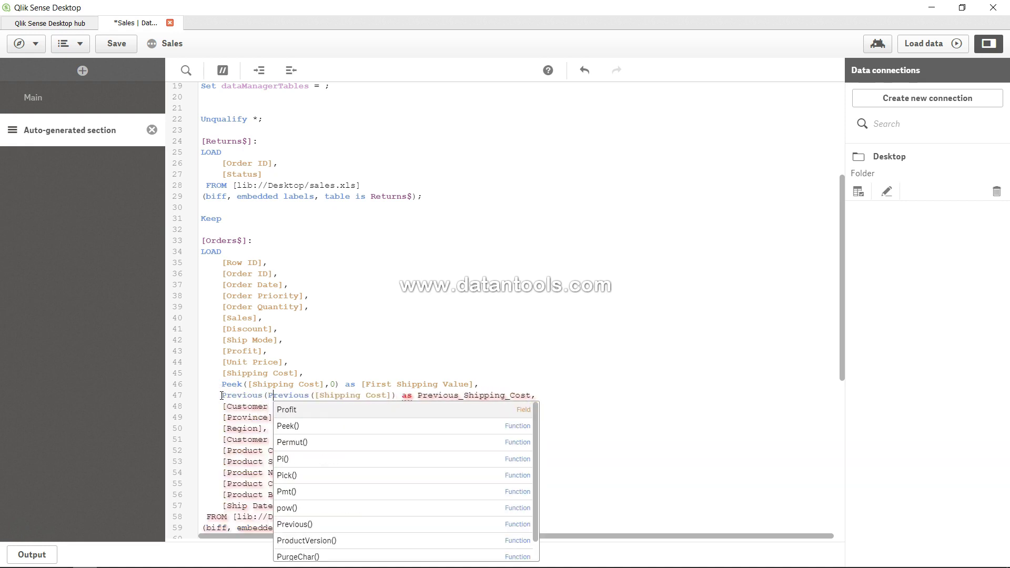
{"action": "key", "text": "Right"}
{"action": "key", "text": "Right"}
{"action": "key", "text": "Right"}
{"action": "key", "text": "Right"}
{"action": "key", "text": "Right"}
{"action": "key", "text": "Right"}
{"action": "key", "text": "Right"}
{"action": "key", "text": "Right"}
{"action": "key", "text": "Right"}
{"action": "key", "text": "Right"}
{"action": "type", "text": ")"}
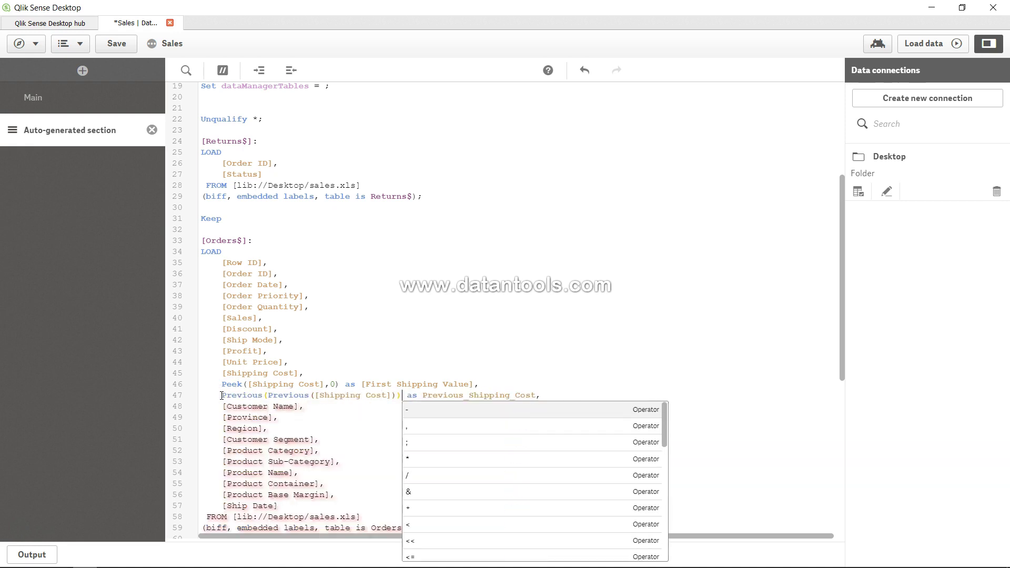
{"action": "left_click", "coordinate": [258, 408]}
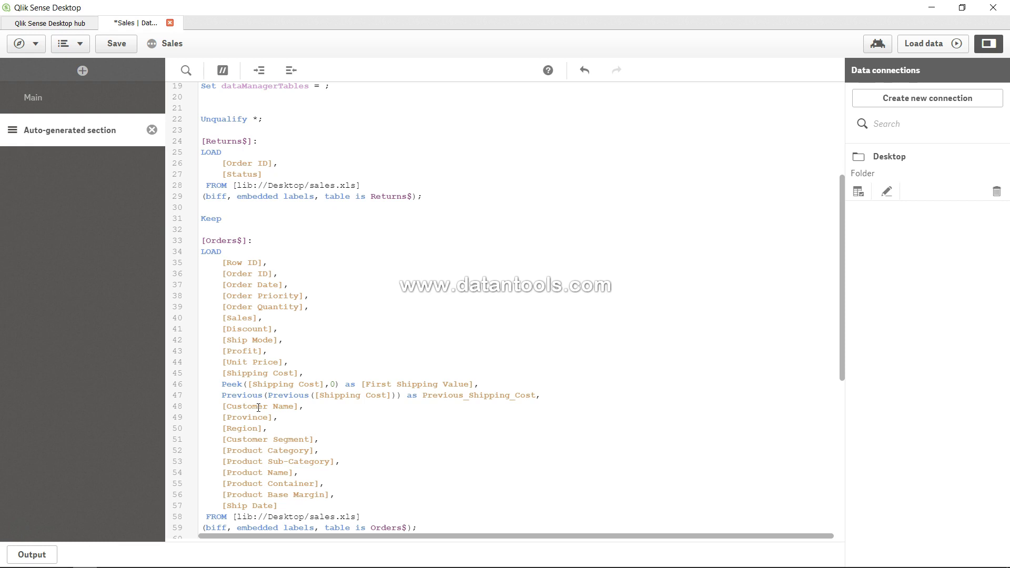
Save the app and reload the data with the updated script.
{"action": "left_click", "coordinate": [116, 43]}
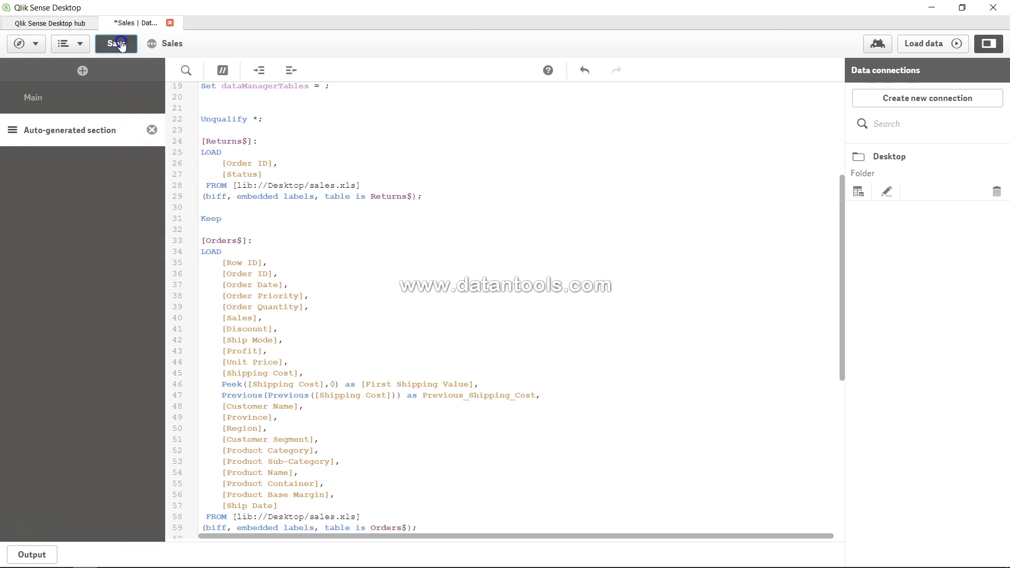
{"action": "left_click", "coordinate": [920, 41]}
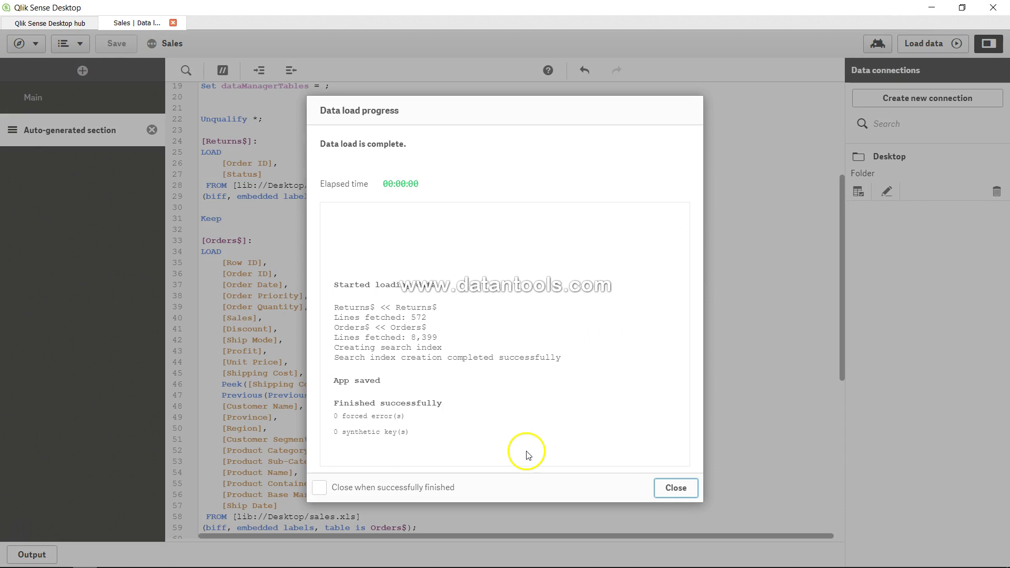
{"action": "left_click", "coordinate": [684, 488]}
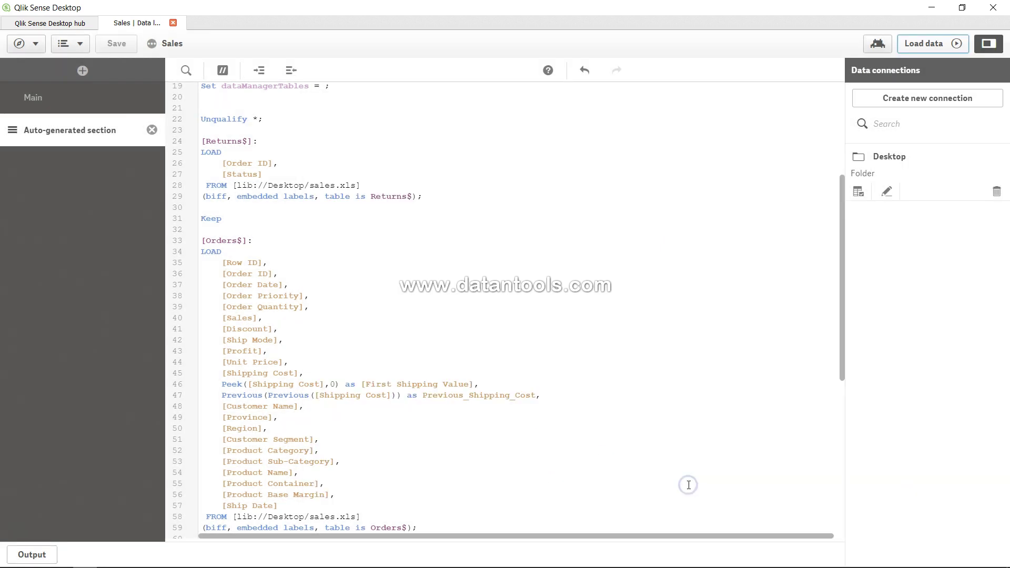
Switch to the data model viewer and dismiss the crash dialog.
{"action": "left_click", "coordinate": [25, 43]}
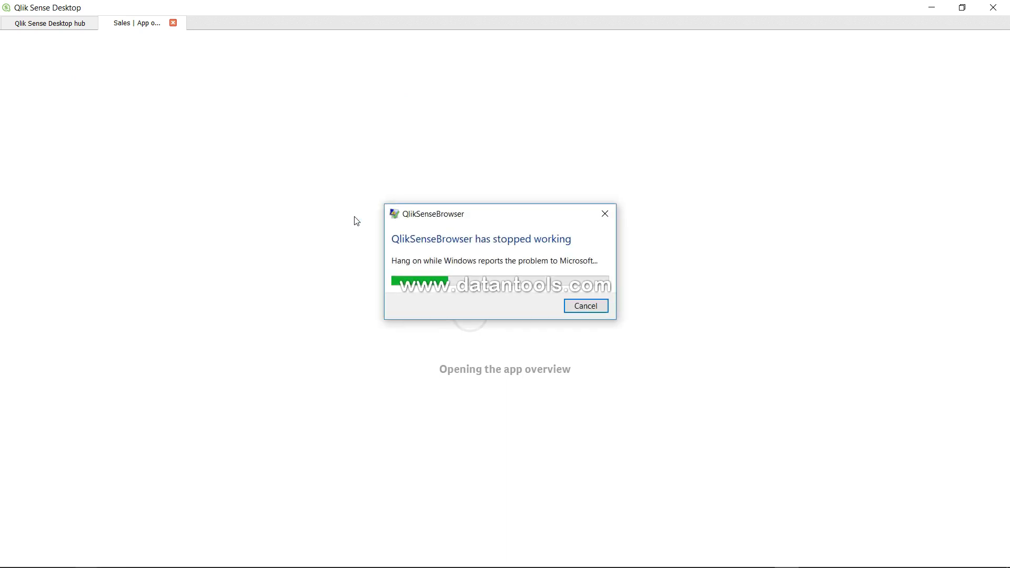
{"action": "left_click", "coordinate": [464, 268]}
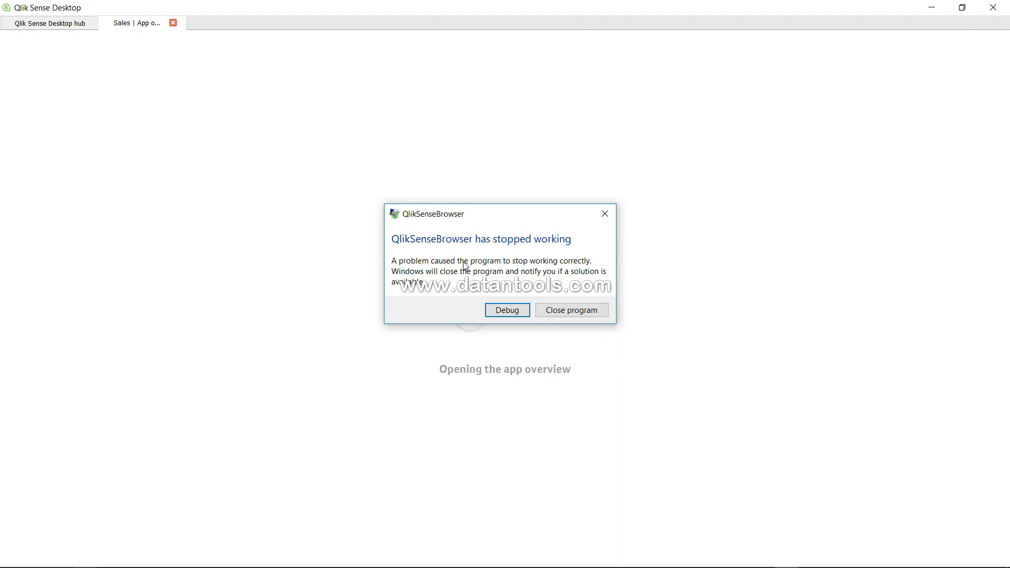
{"action": "key", "text": "alt"}
{"action": "left_click", "coordinate": [529, 227]}
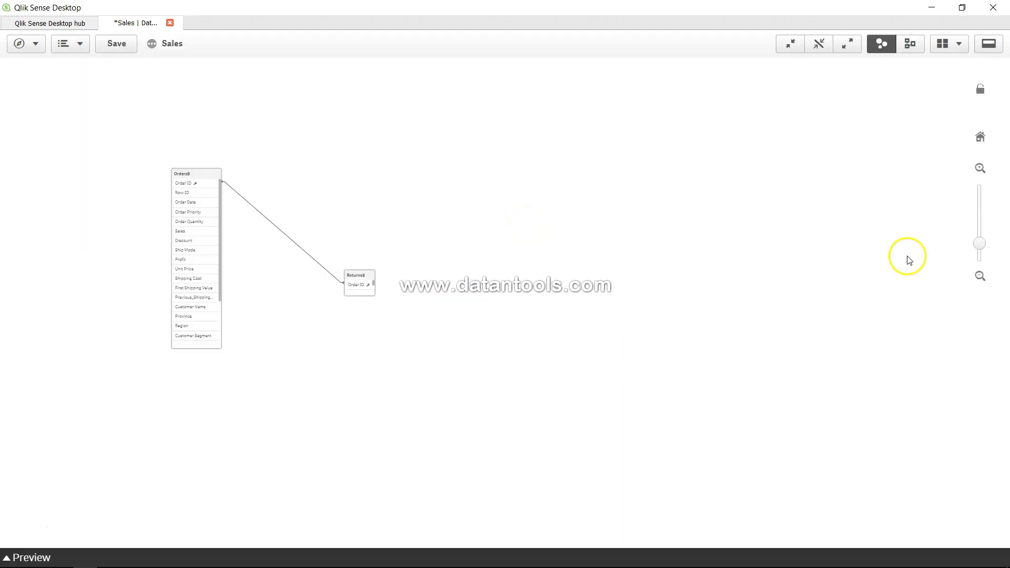
Zoom in on the Orders$ and Returns$ tables, then open the Tutorial sheet from App overview.
{"action": "left_click_drag", "start_coordinate": [981, 252], "coordinate": [978, 238]}
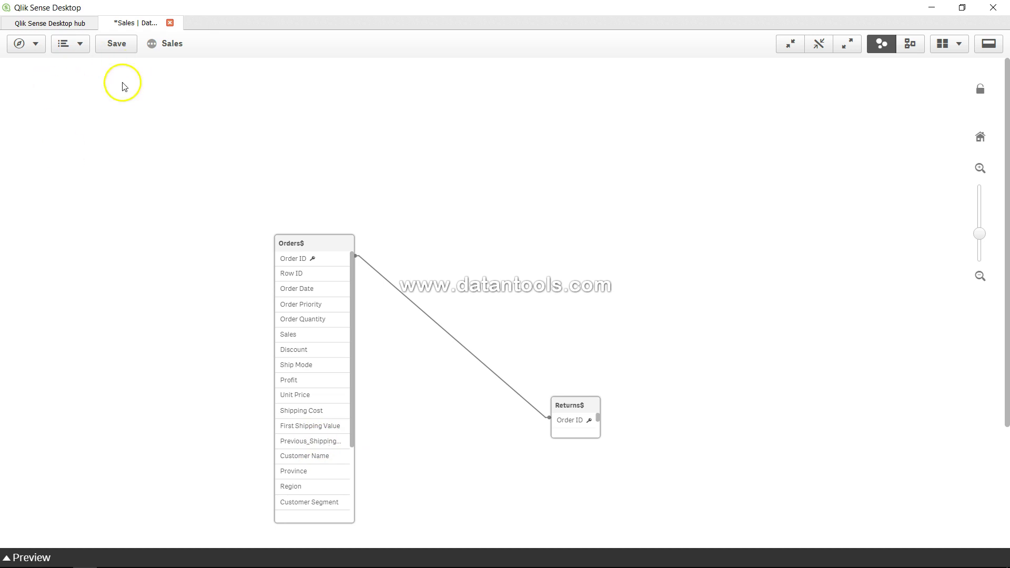
{"action": "left_click", "coordinate": [36, 49]}
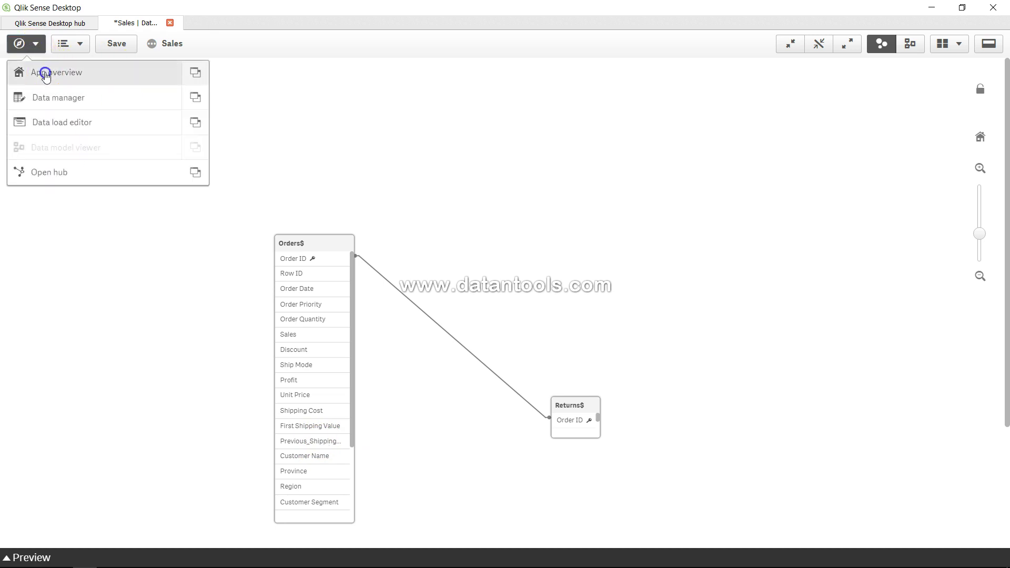
{"action": "left_click", "coordinate": [42, 72]}
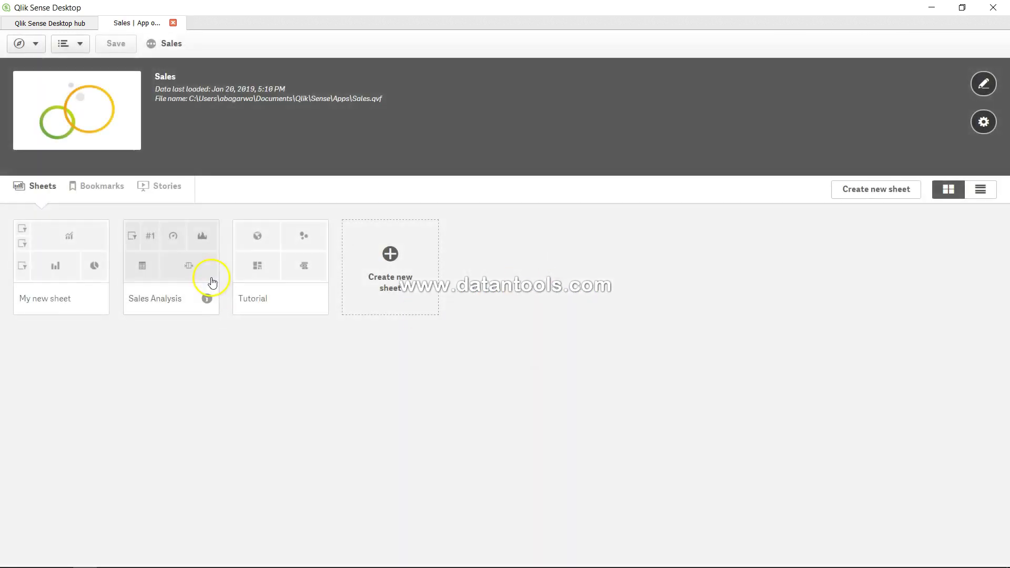
{"action": "left_click", "coordinate": [278, 254]}
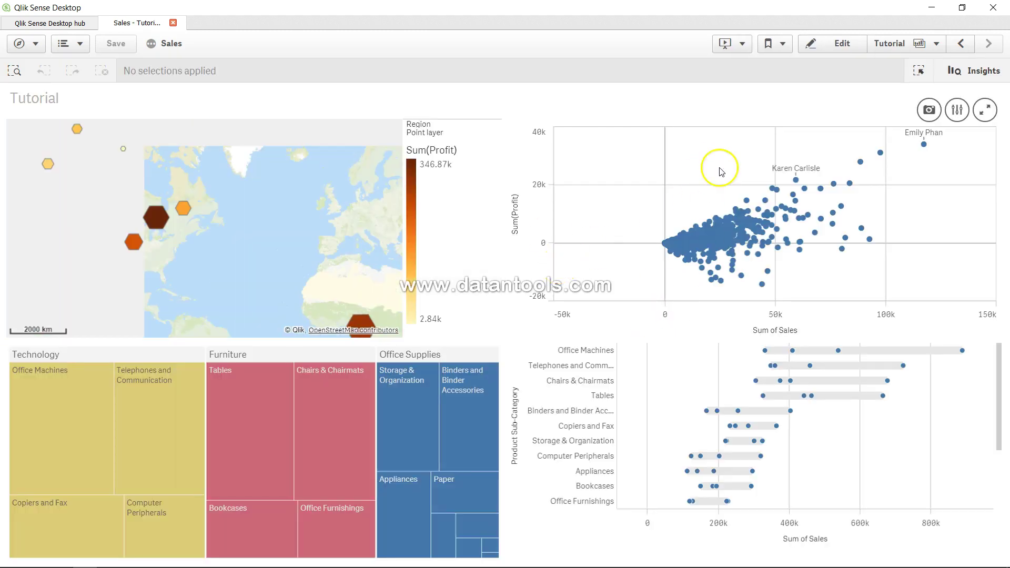
Put the Tutorial sheet into editing mode and delete the profit-versus-sales scatter plot.
{"action": "left_click", "coordinate": [843, 47]}
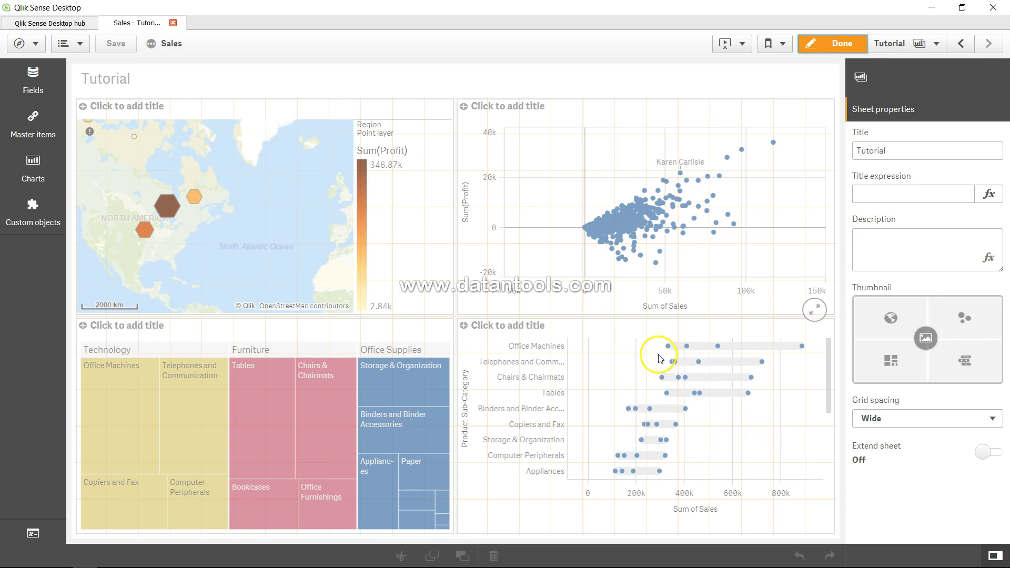
{"action": "left_click", "coordinate": [493, 144]}
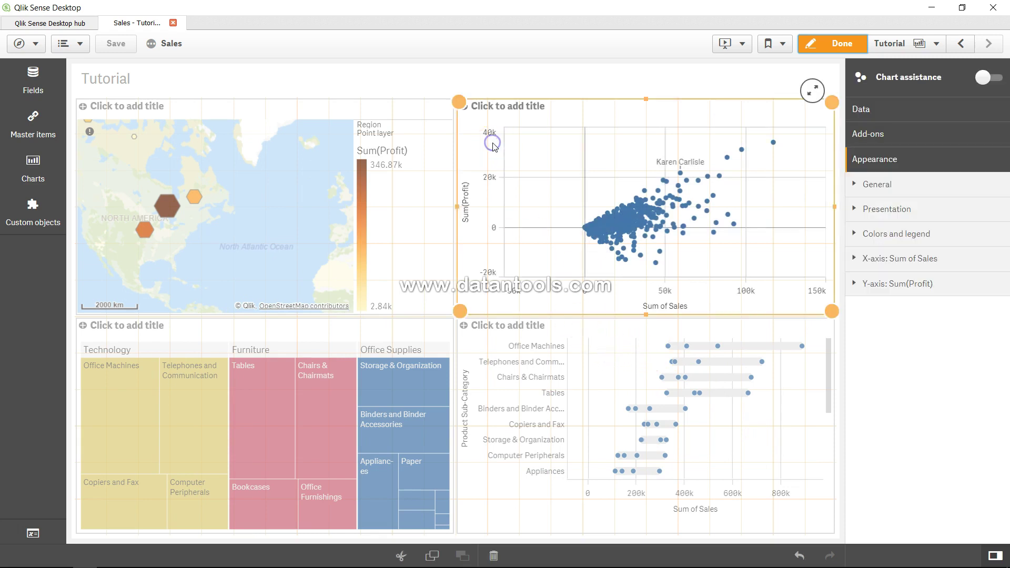
{"action": "key", "text": "Delete"}
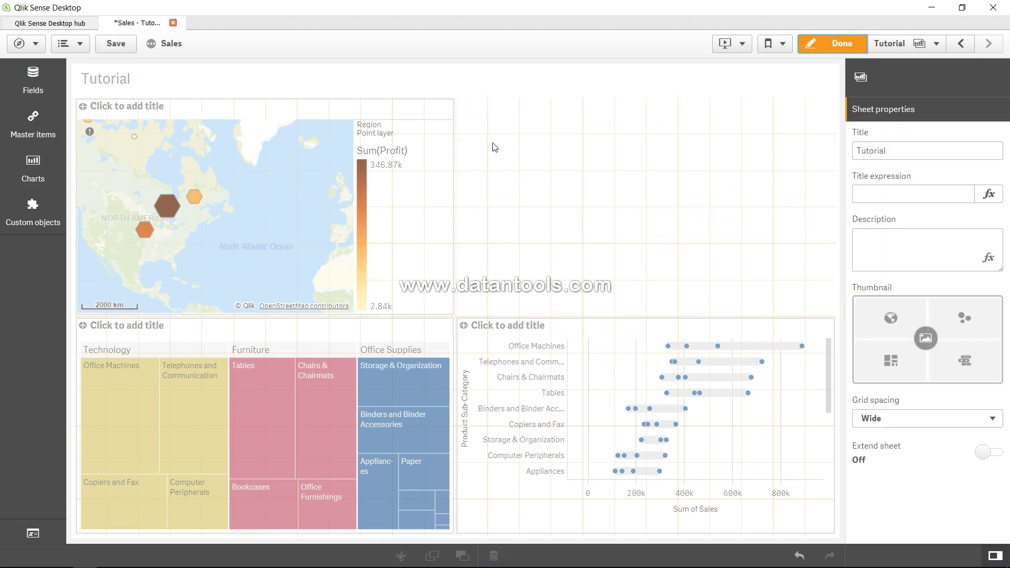
Place a new table in the sheet's empty upper-right area with Shipping Cost as its first column.
{"action": "left_click", "coordinate": [56, 171]}
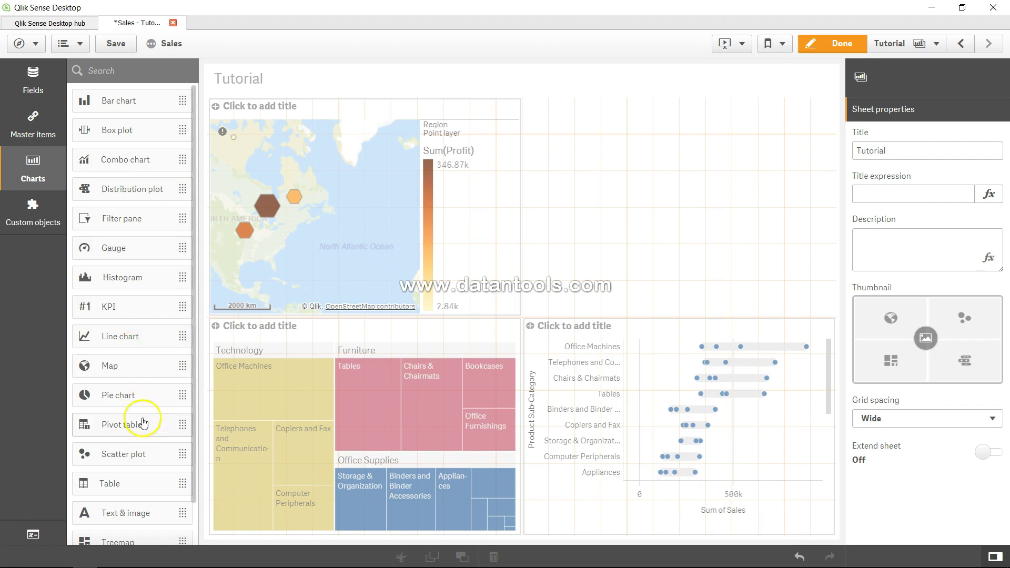
{"action": "left_click_drag", "start_coordinate": [135, 480], "coordinate": [613, 202]}
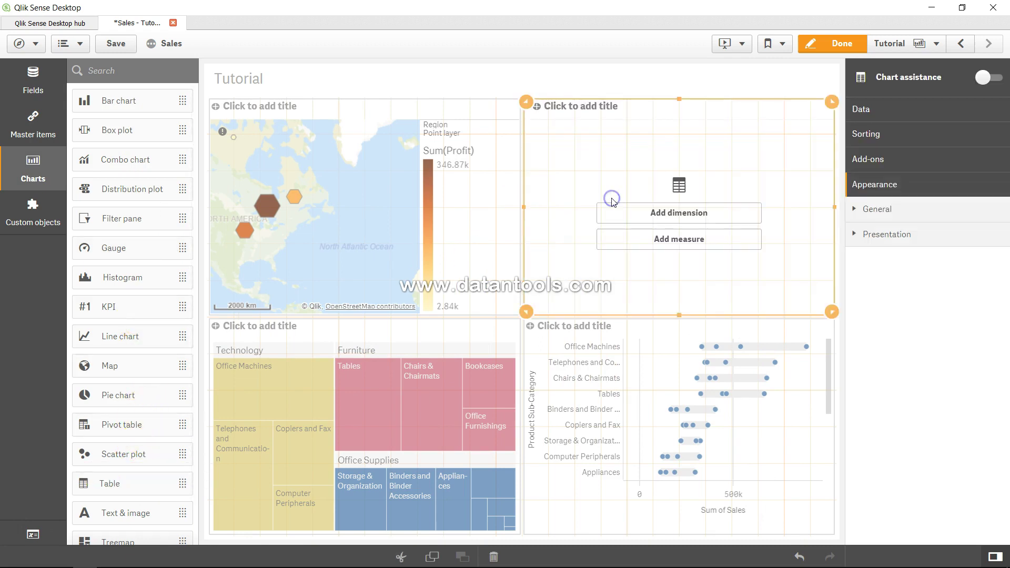
{"action": "left_click", "coordinate": [651, 220]}
{"action": "type", "text": "ship"}
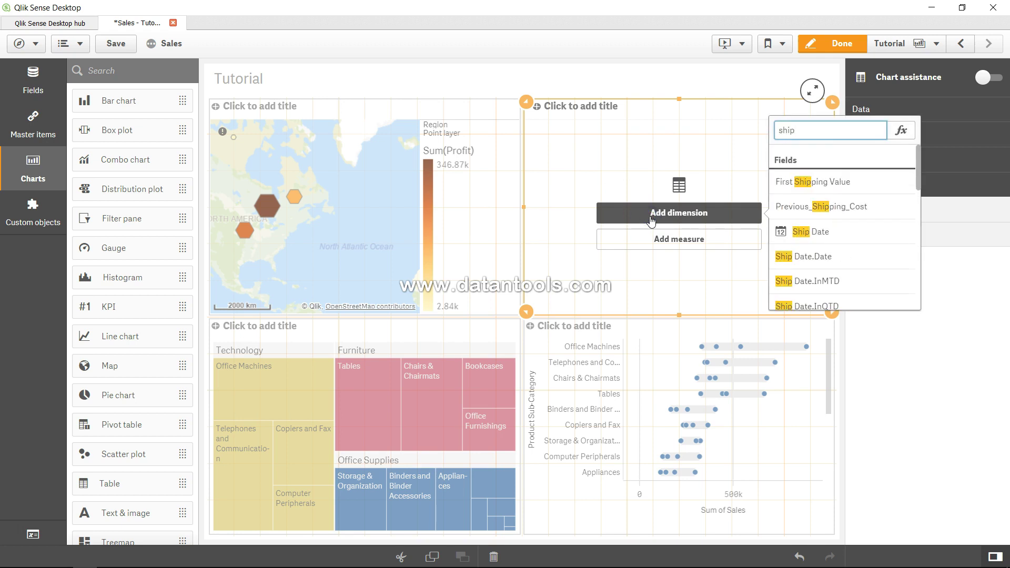
{"action": "type", "text": "ping"}
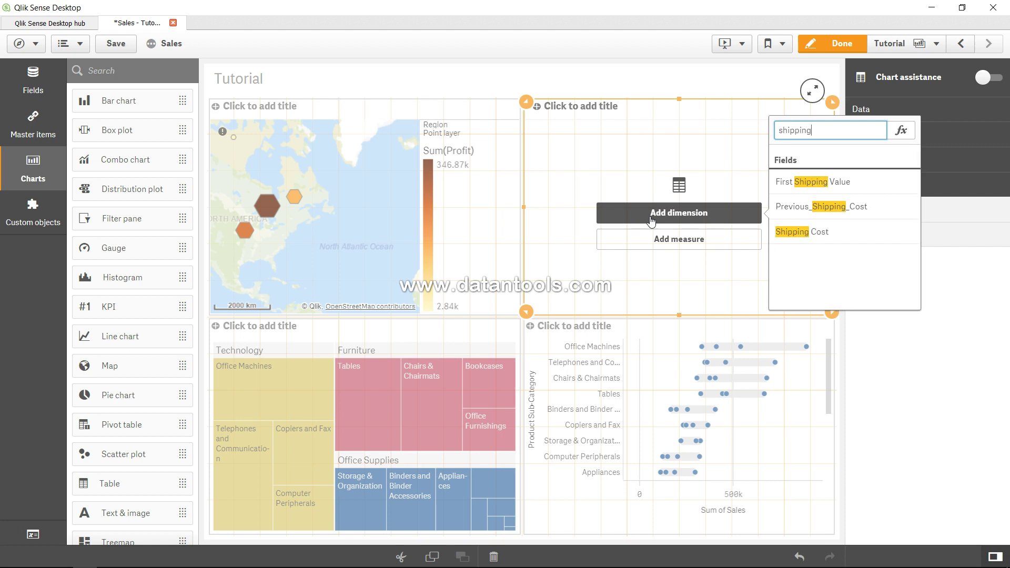
{"action": "left_click", "coordinate": [796, 230]}
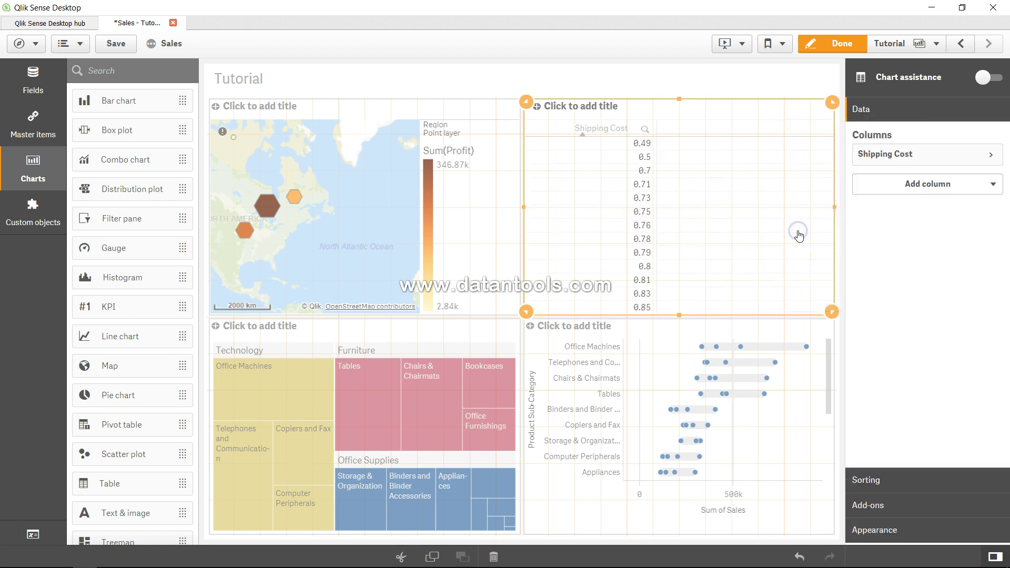
Add Previous_Shipping_Cost as a second dimension column and sort the table by Shipping Cost.
{"action": "left_click", "coordinate": [946, 187]}
{"action": "left_click", "coordinate": [939, 215]}
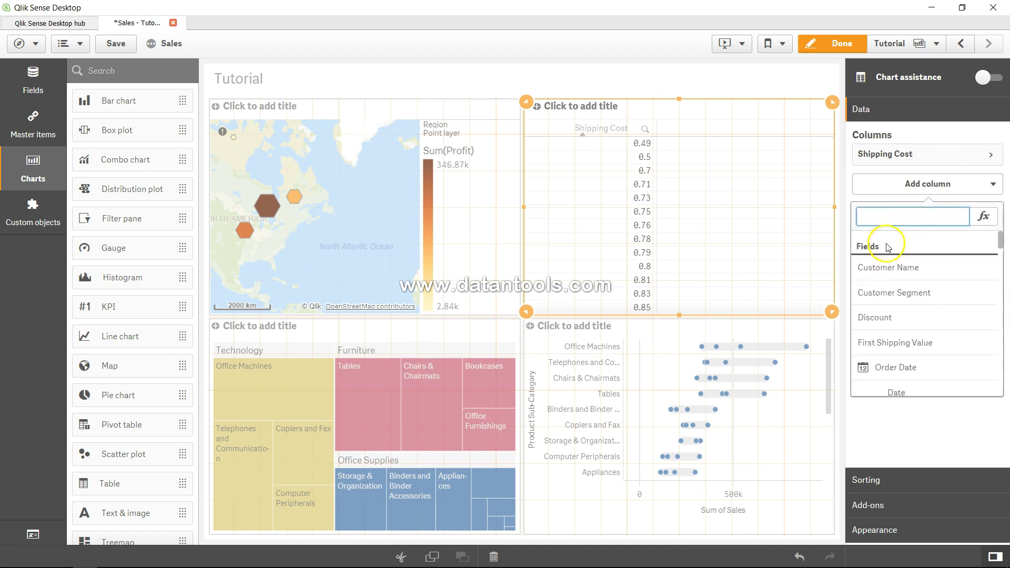
{"action": "type", "text": "prev"}
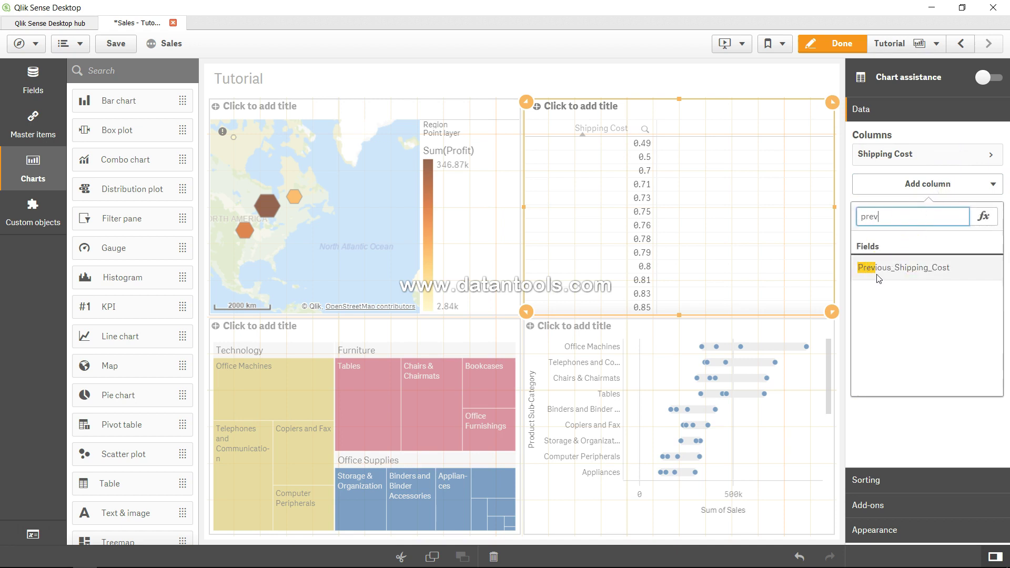
{"action": "left_click", "coordinate": [895, 267]}
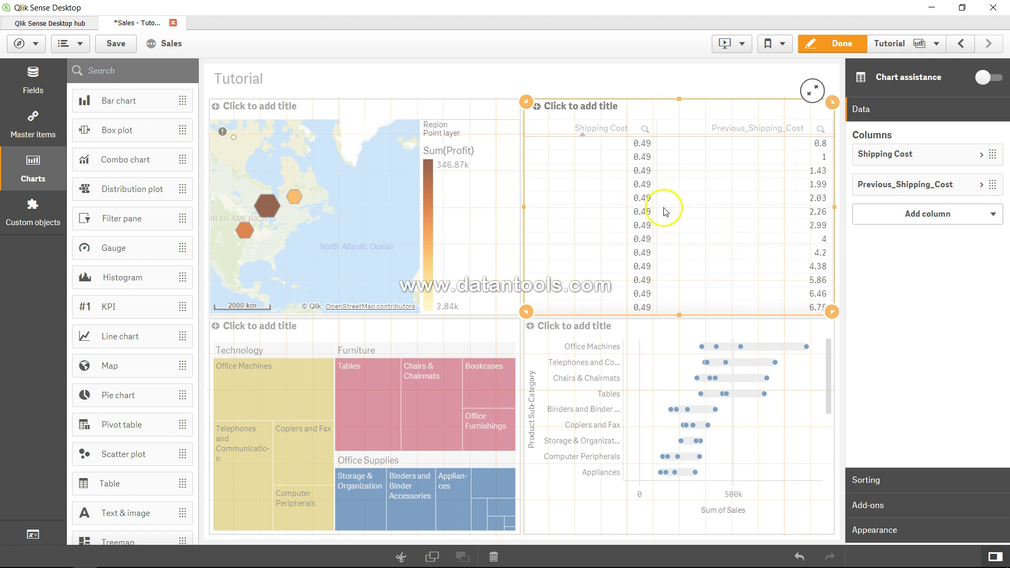
{"action": "left_click", "coordinate": [583, 139]}
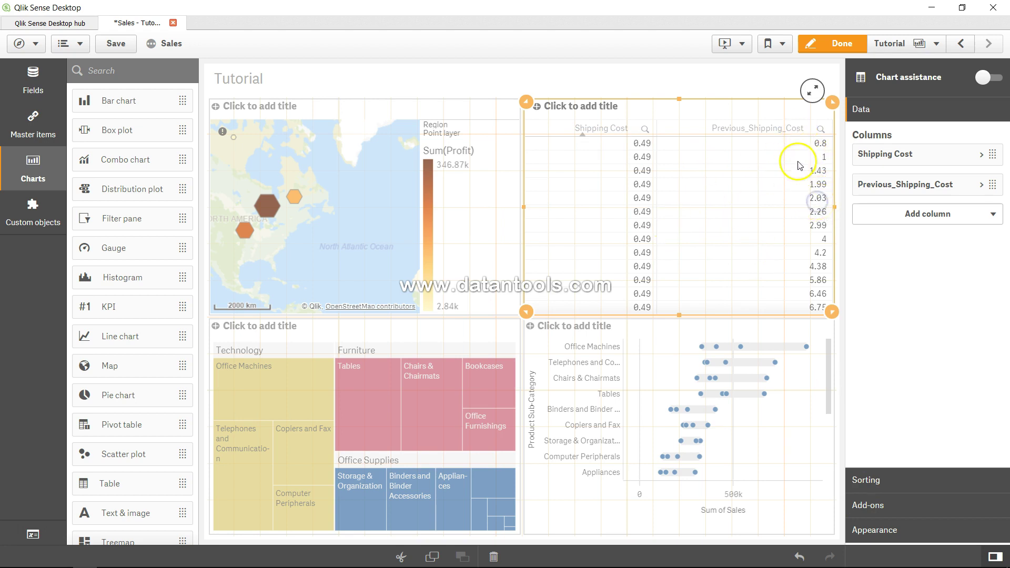
Set Shipping Cost sorting to Custom with numeric and alphabetical sorting unchecked.
{"action": "left_click", "coordinate": [842, 46]}
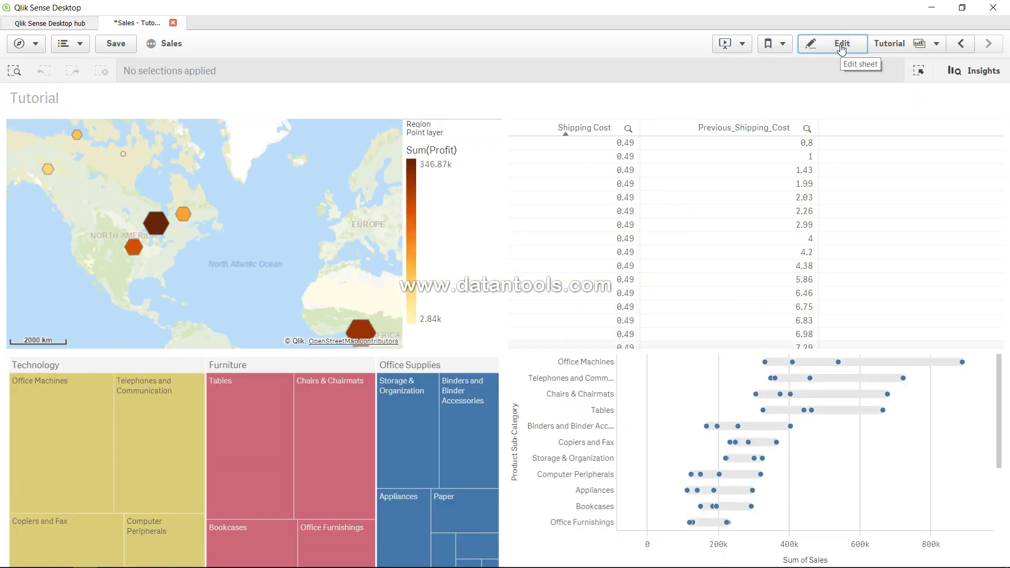
{"action": "left_click", "coordinate": [839, 45]}
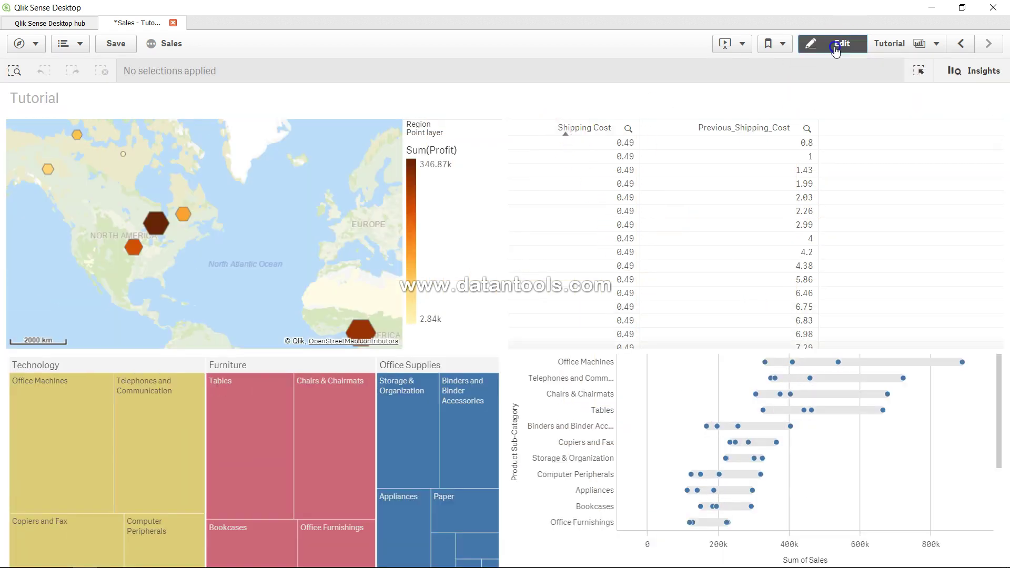
{"action": "left_click", "coordinate": [875, 478]}
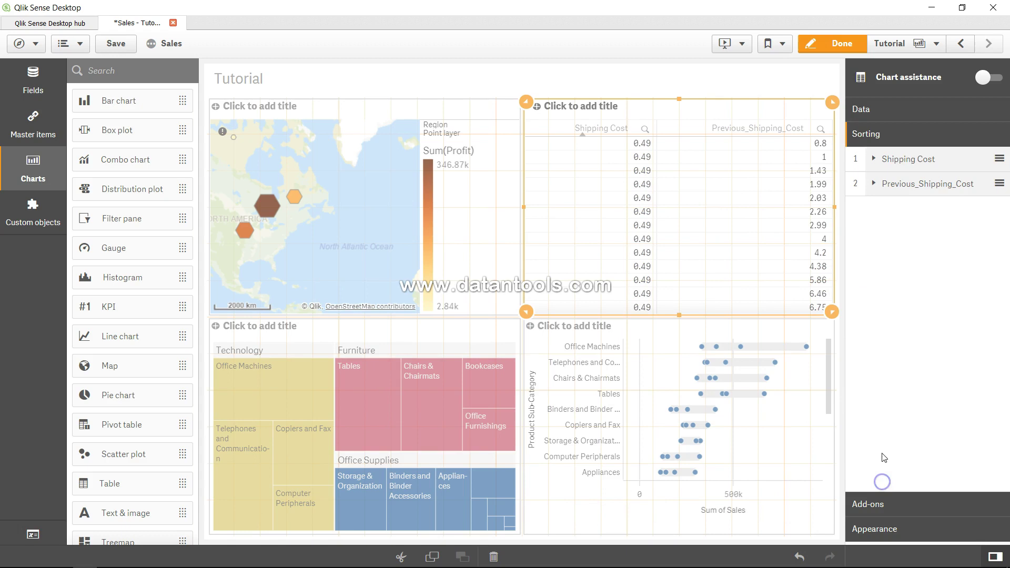
{"action": "left_click", "coordinate": [875, 159]}
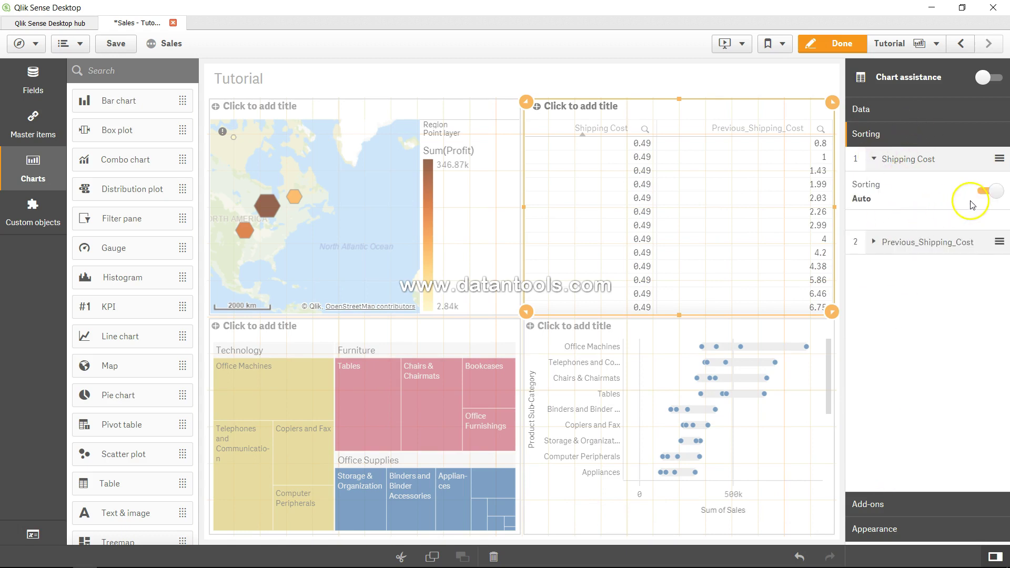
{"action": "left_click", "coordinate": [983, 191]}
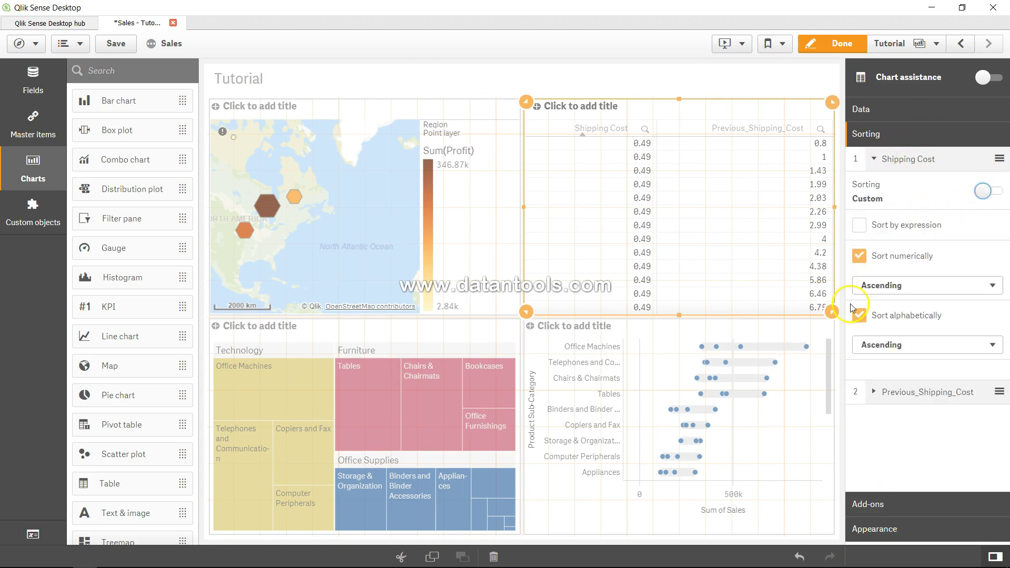
{"action": "left_click", "coordinate": [860, 256]}
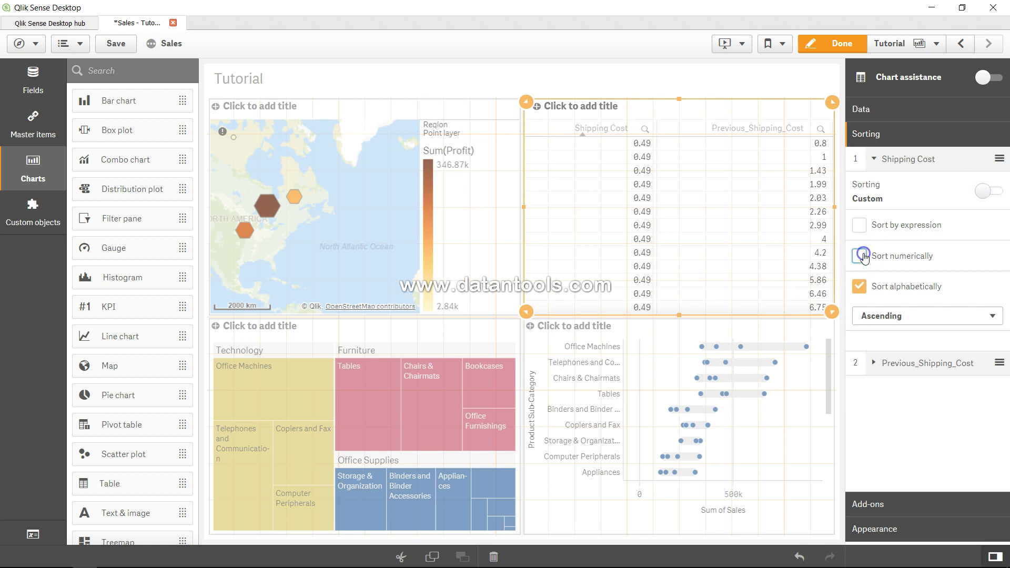
{"action": "left_click", "coordinate": [860, 287]}
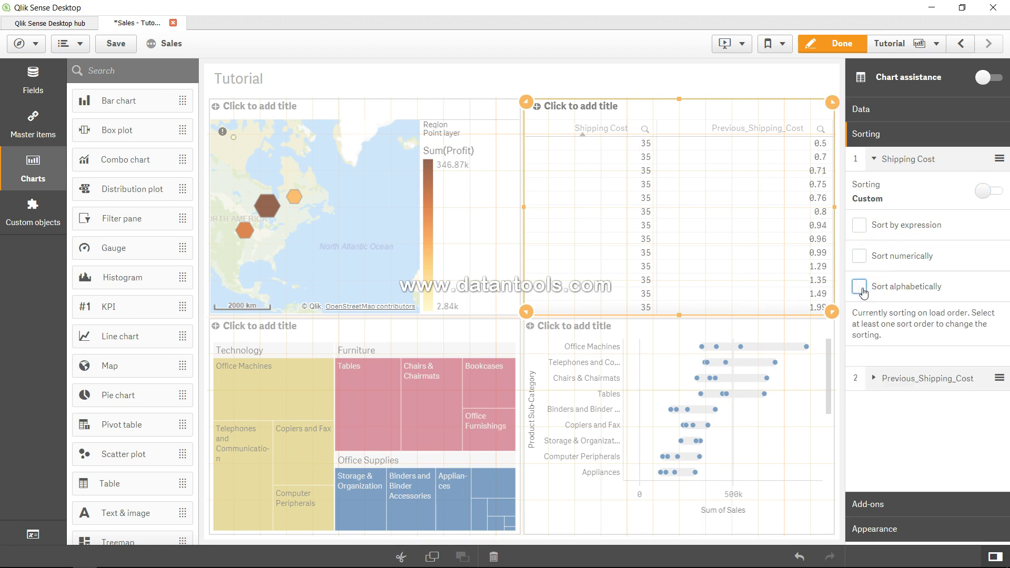
Give Previous_Shipping_Cost the same custom, unsorted order and finish editing the sheet.
{"action": "left_click", "coordinate": [874, 379]}
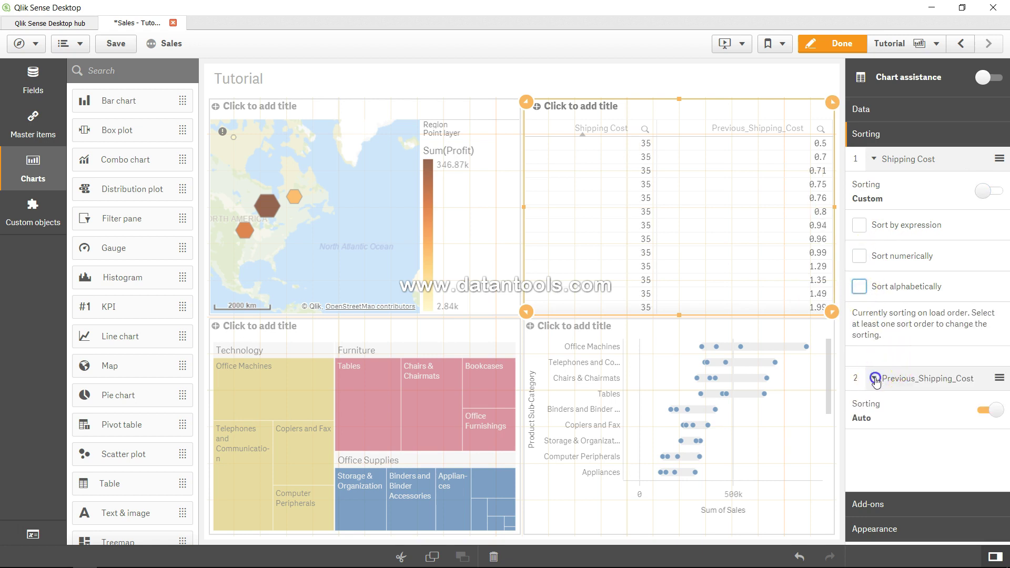
{"action": "left_click", "coordinate": [986, 410]}
{"action": "left_click", "coordinate": [860, 475]}
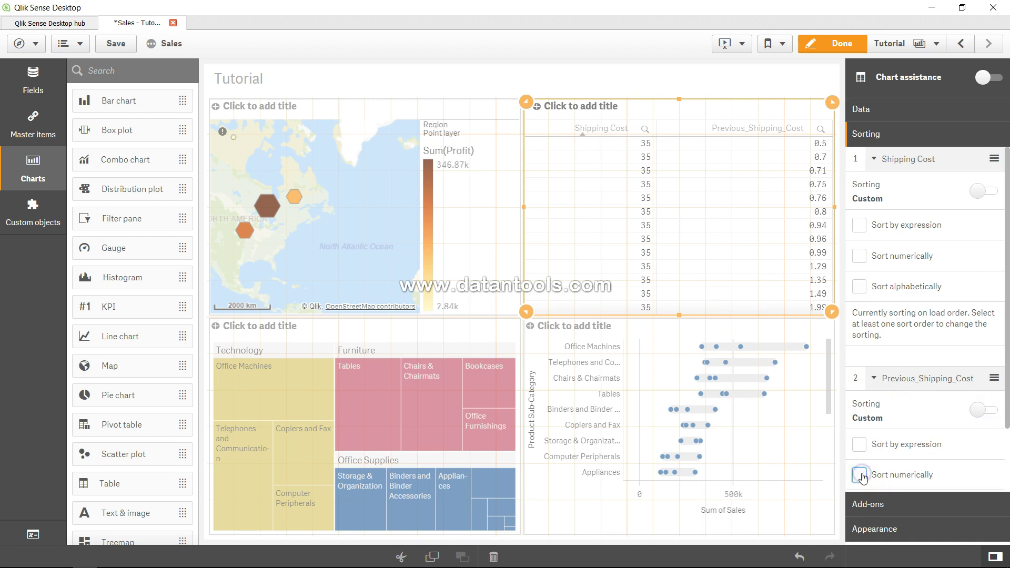
{"action": "scroll", "coordinate": [891, 423], "scroll_direction": "down", "scroll_amount": 2}
{"action": "left_click", "coordinate": [857, 429]}
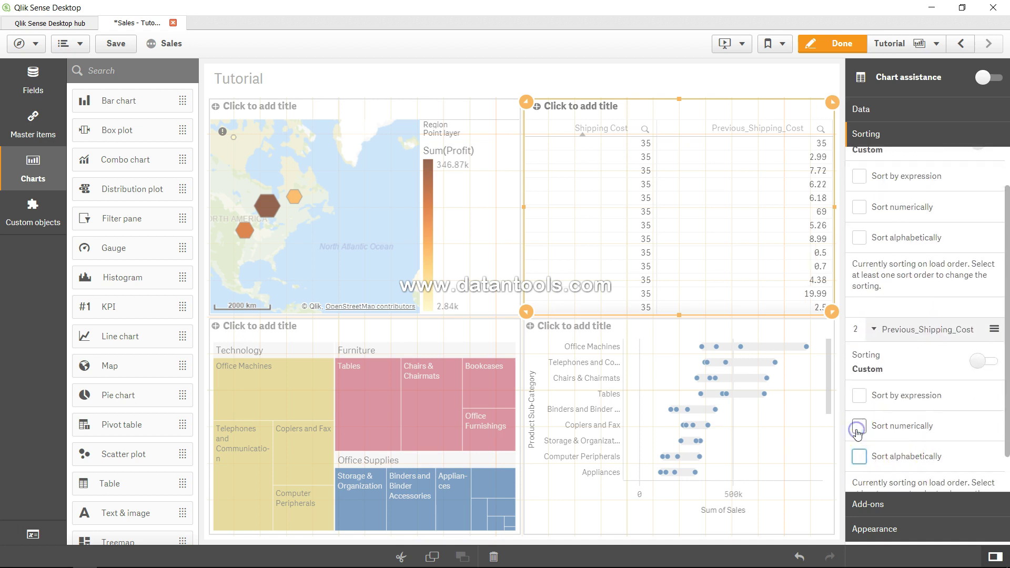
{"action": "scroll", "coordinate": [857, 432], "scroll_direction": "down", "scroll_amount": 1}
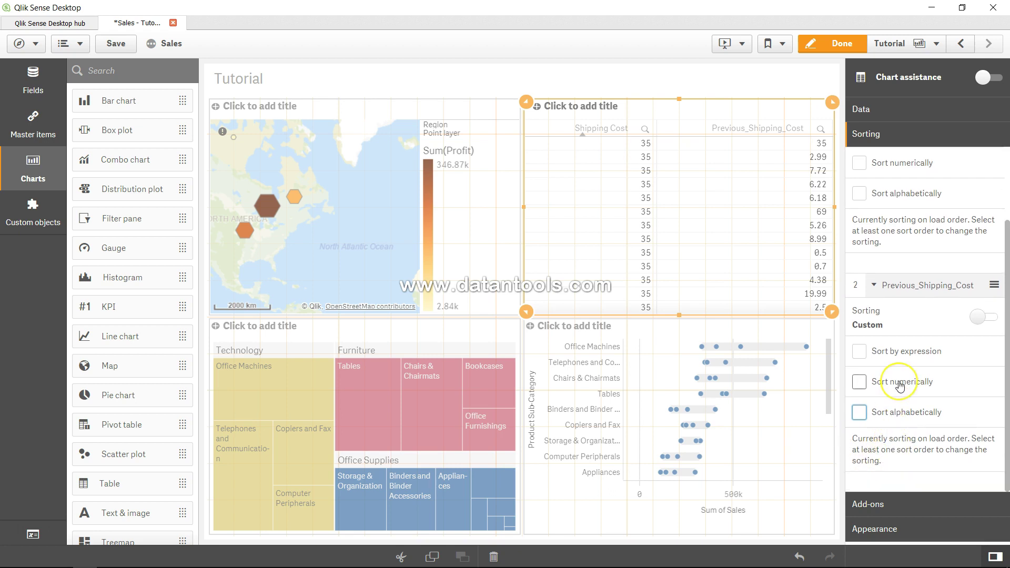
{"action": "scroll", "coordinate": [883, 389], "scroll_direction": "up", "scroll_amount": 2}
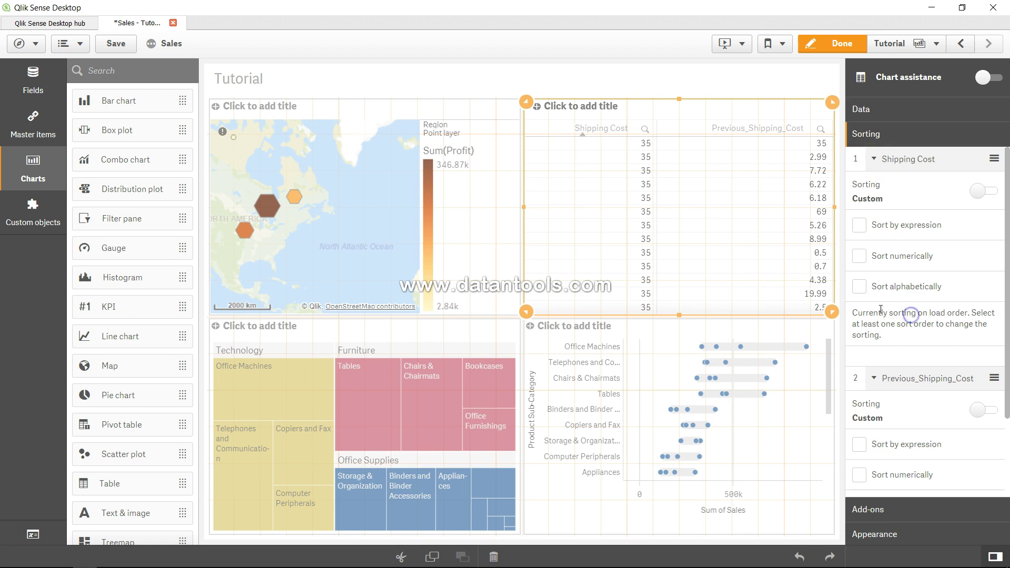
{"action": "scroll", "coordinate": [901, 320], "scroll_direction": "down", "scroll_amount": 3}
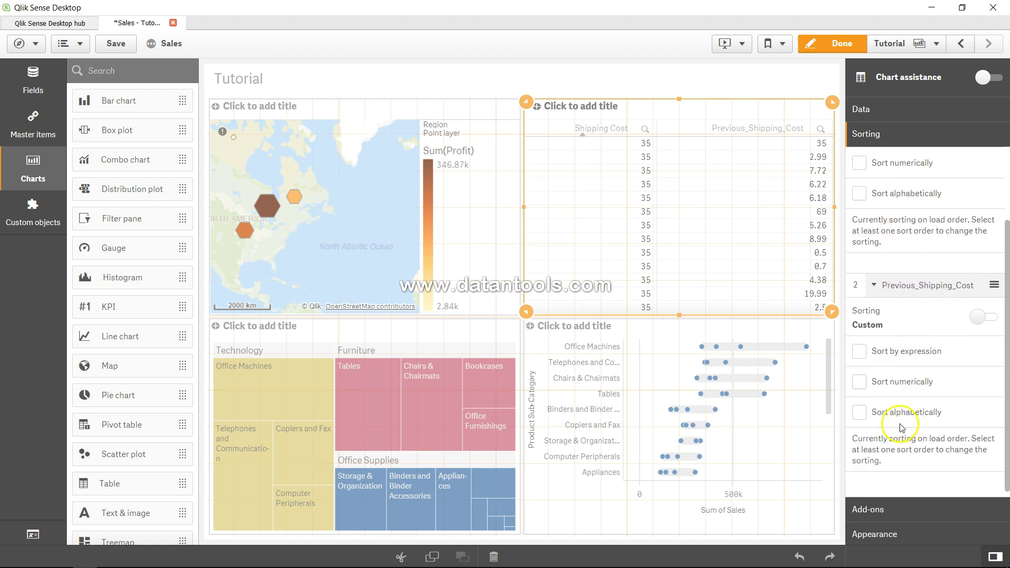
{"action": "left_click", "coordinate": [842, 51]}
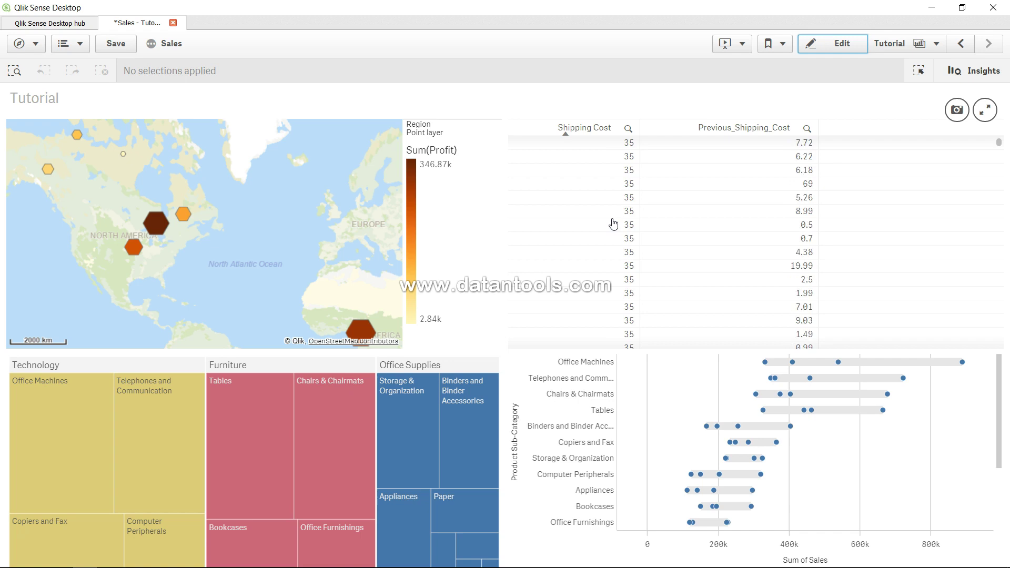
Re-sort the table on the Shipping Cost column, then go to the data model viewer.
{"action": "left_click", "coordinate": [566, 137]}
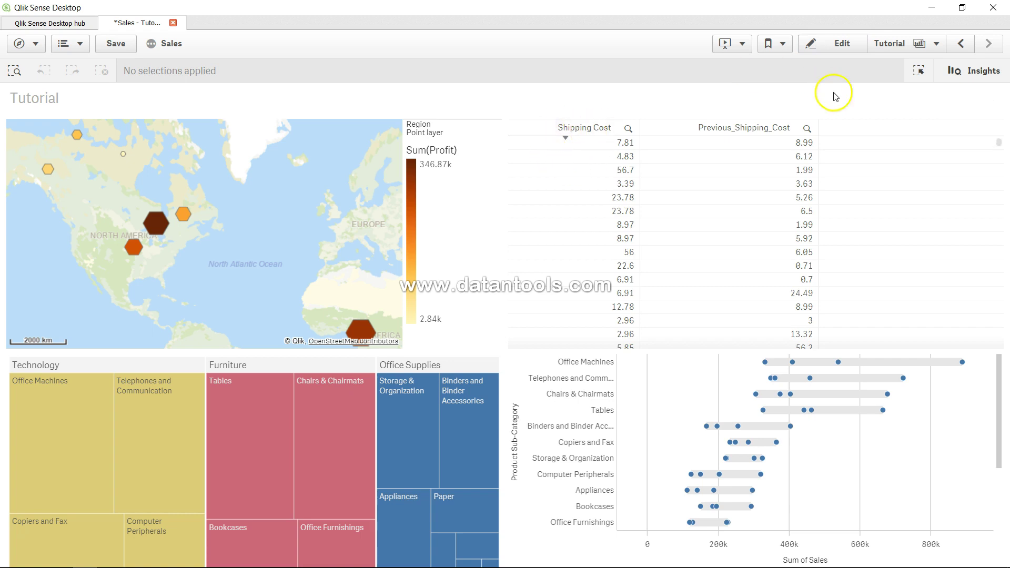
{"action": "key", "text": "Tab"}
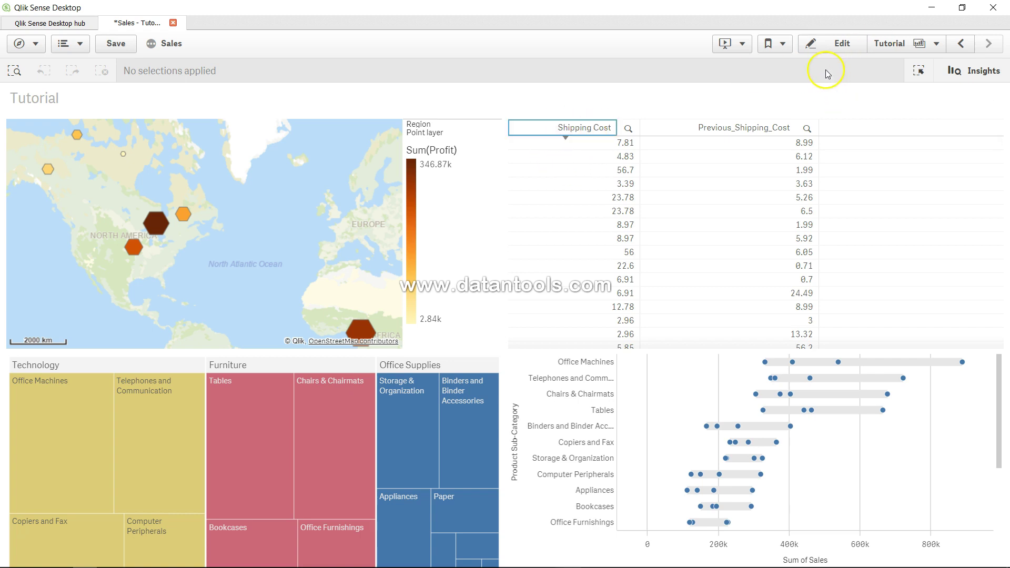
{"action": "left_click", "coordinate": [36, 45]}
{"action": "left_click", "coordinate": [79, 148]}
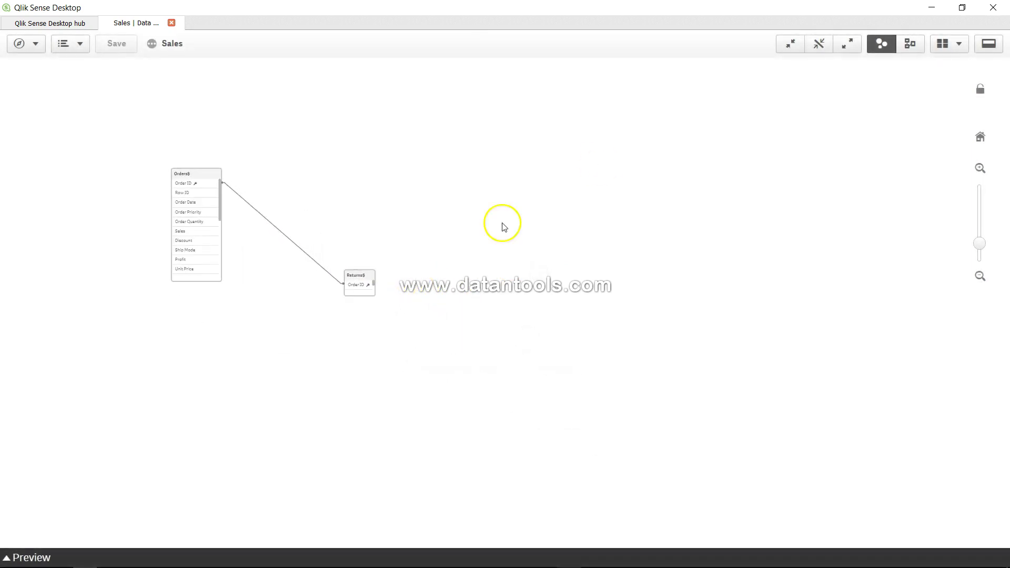
Preview the Orders$ table and scroll the data to the Previous_Shipping_Cost column.
{"action": "left_click", "coordinate": [987, 49]}
{"action": "left_click", "coordinate": [383, 147]}
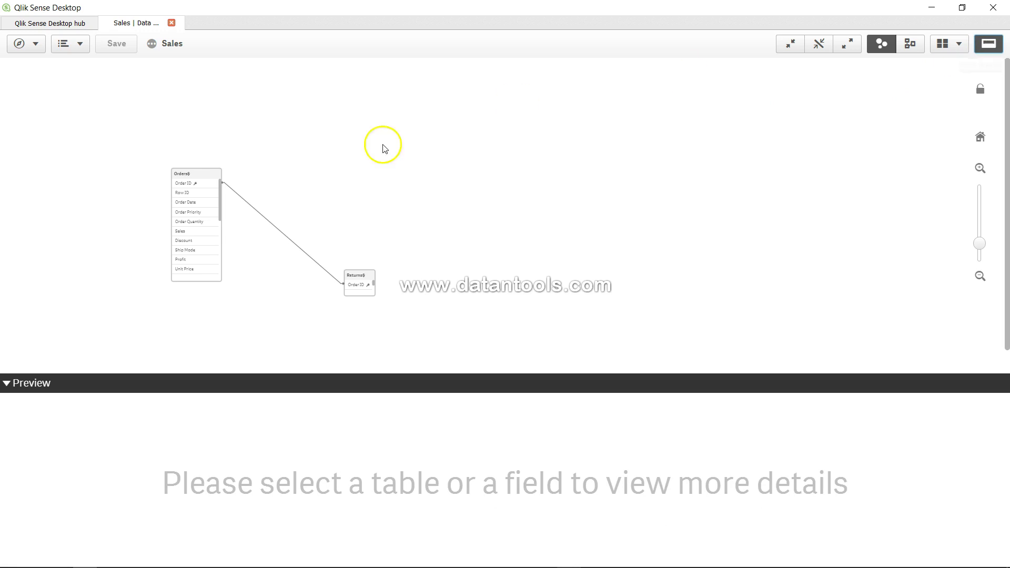
{"action": "left_click", "coordinate": [193, 175]}
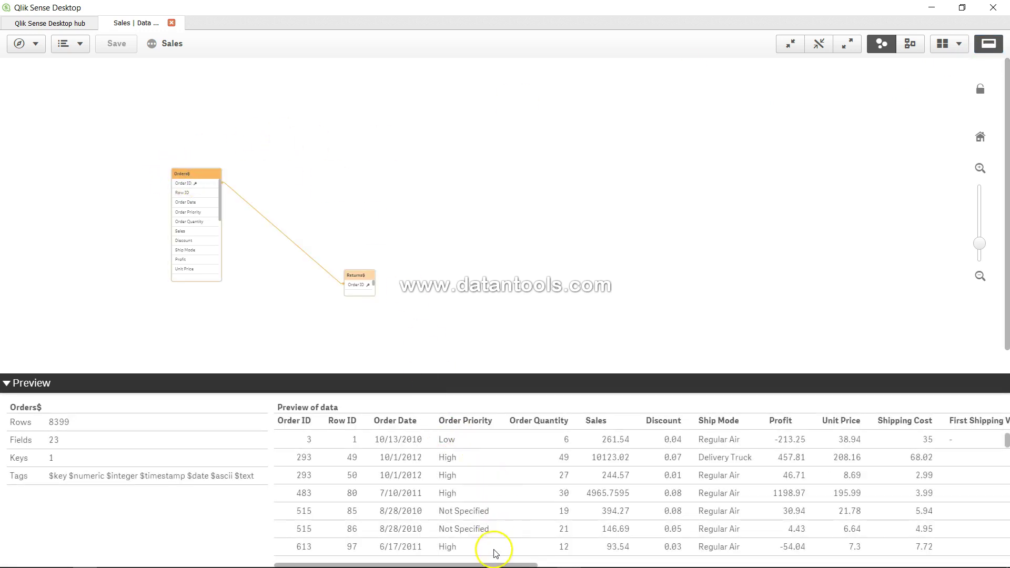
{"action": "left_click_drag", "start_coordinate": [493, 565], "coordinate": [625, 561]}
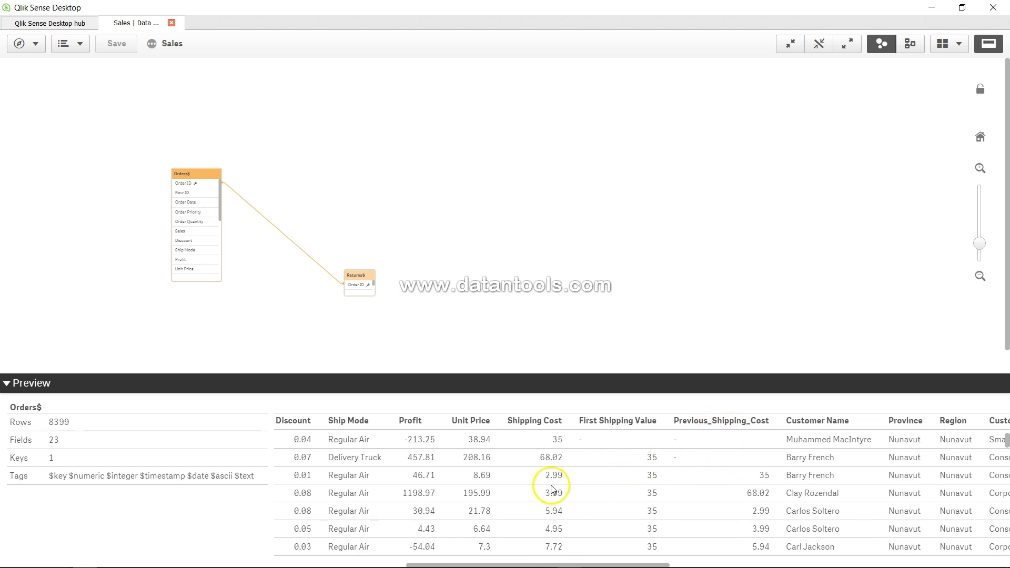
{"action": "left_click_drag", "start_coordinate": [550, 474], "coordinate": [575, 479]}
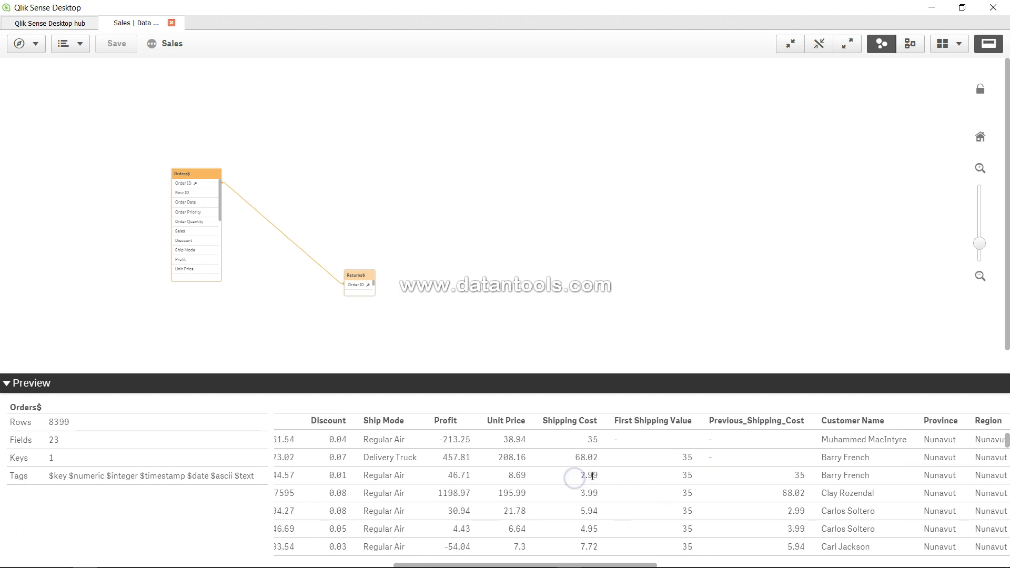